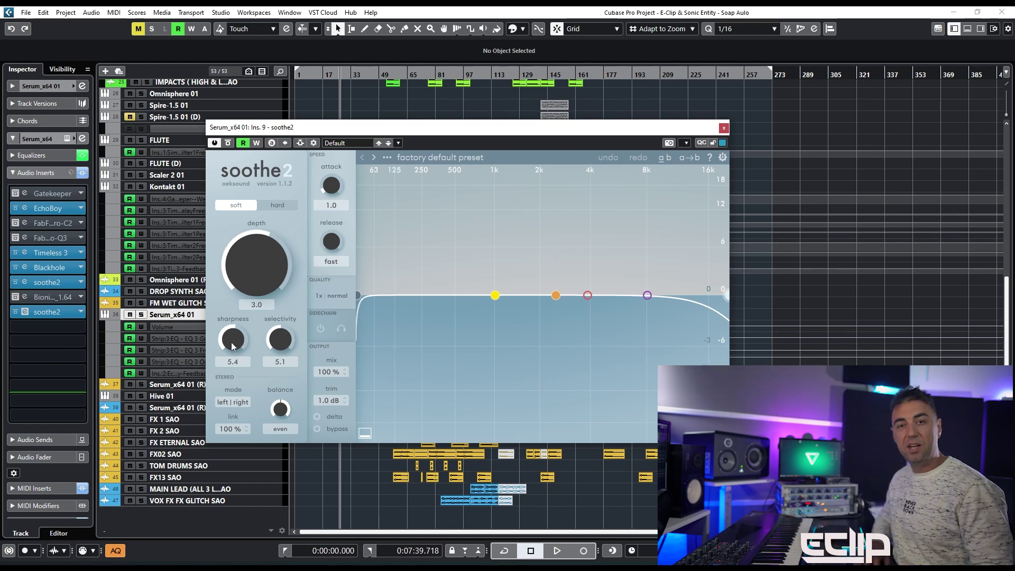
- Switch soothe2's stereo mode to mid | side
mouse_move(232, 343)
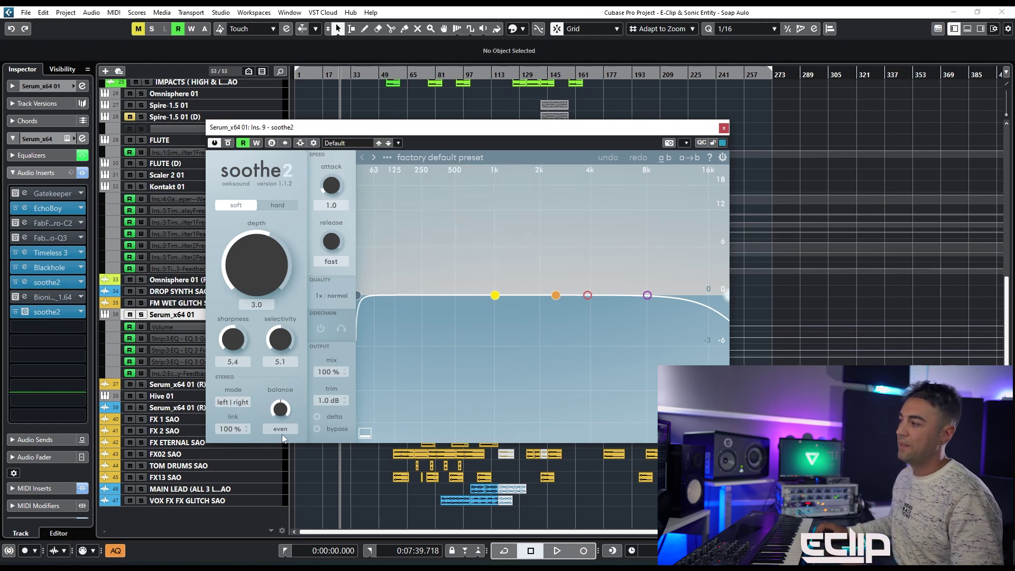
click(232, 403)
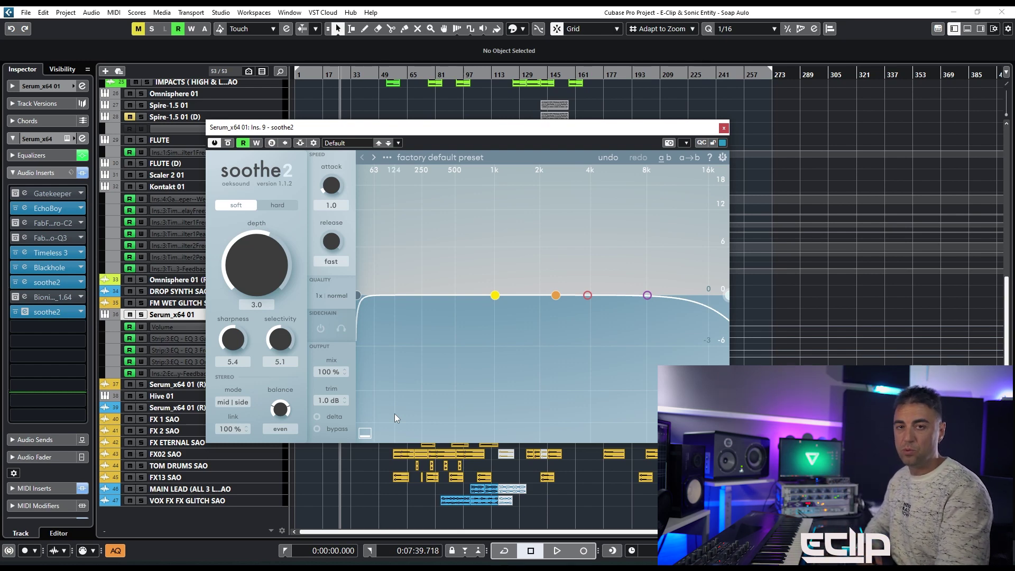
- Narrow the processing range to about 1–4.7 kHz with the low and high cuts, and boost band 2 to 12 dB near 1.9 kHz
drag(359, 295, 488, 295)
drag(726, 295, 601, 299)
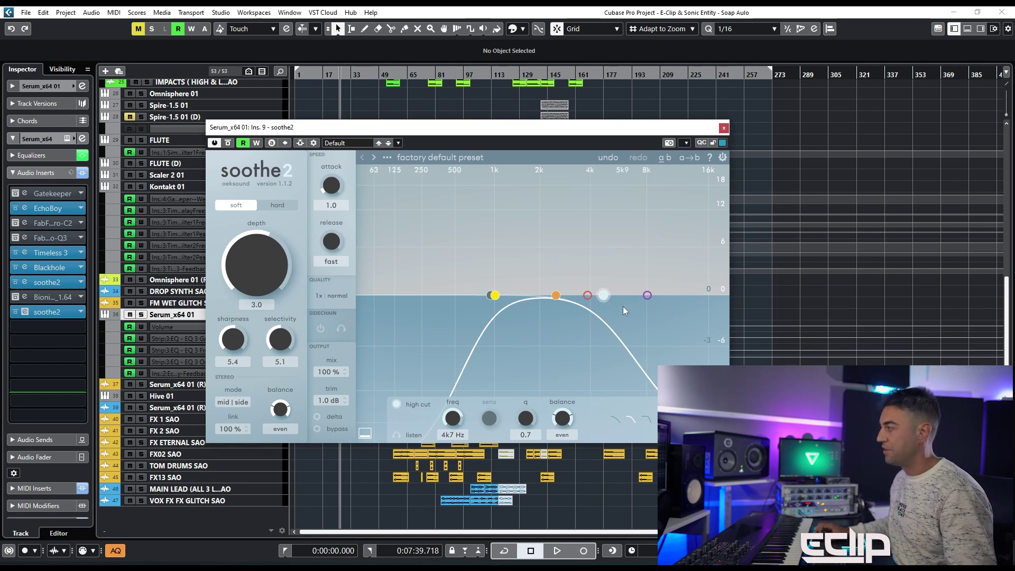
drag(558, 299, 541, 195)
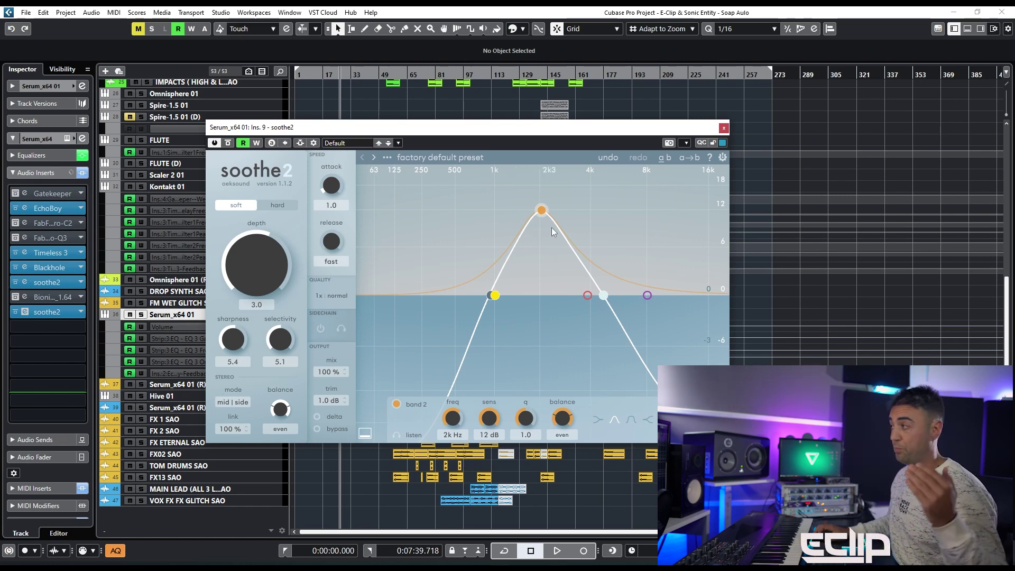
mouse_move(540, 211)
mouse_down()
mouse_move(532, 258)
mouse_move(540, 194)
mouse_up()
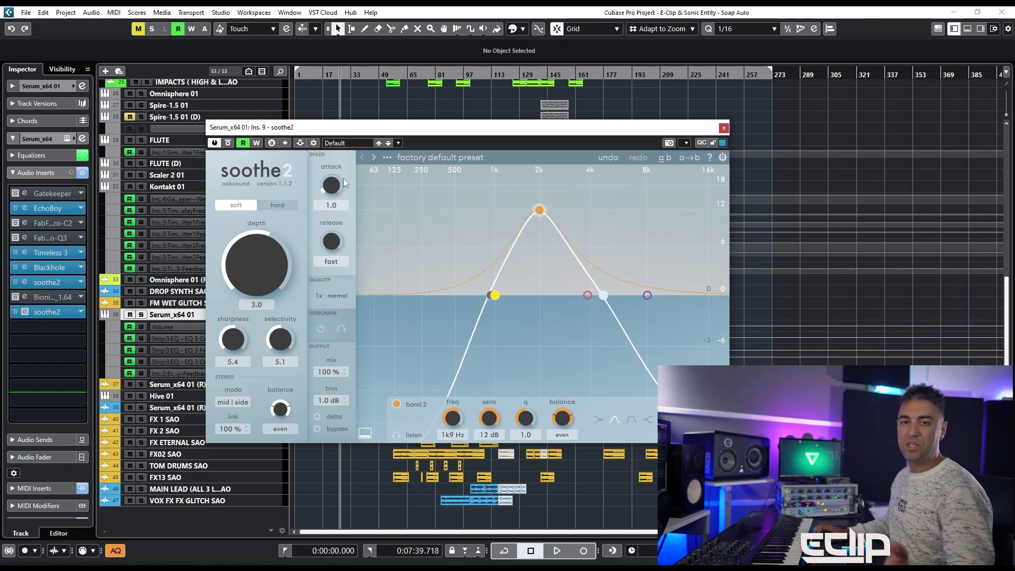
- Set the attack to fast and look at the real-time and offline oversample and resolution quality options
drag(333, 186, 341, 241)
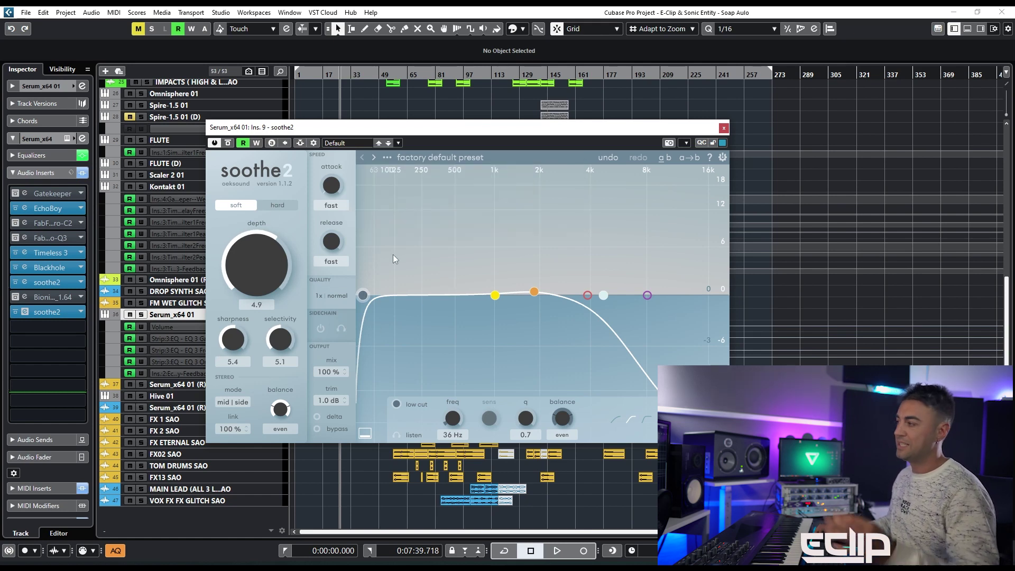
click(316, 297)
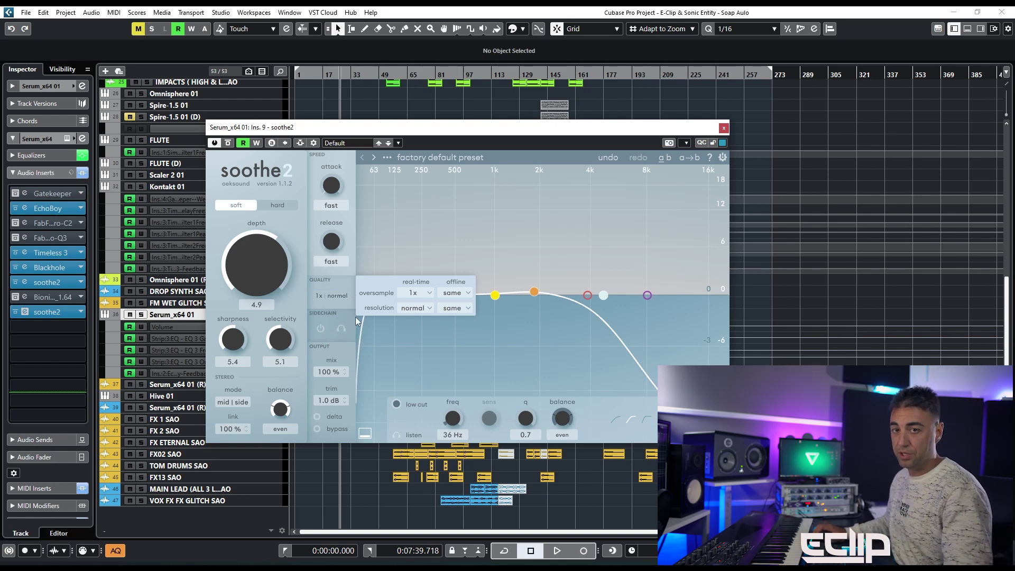
click(328, 293)
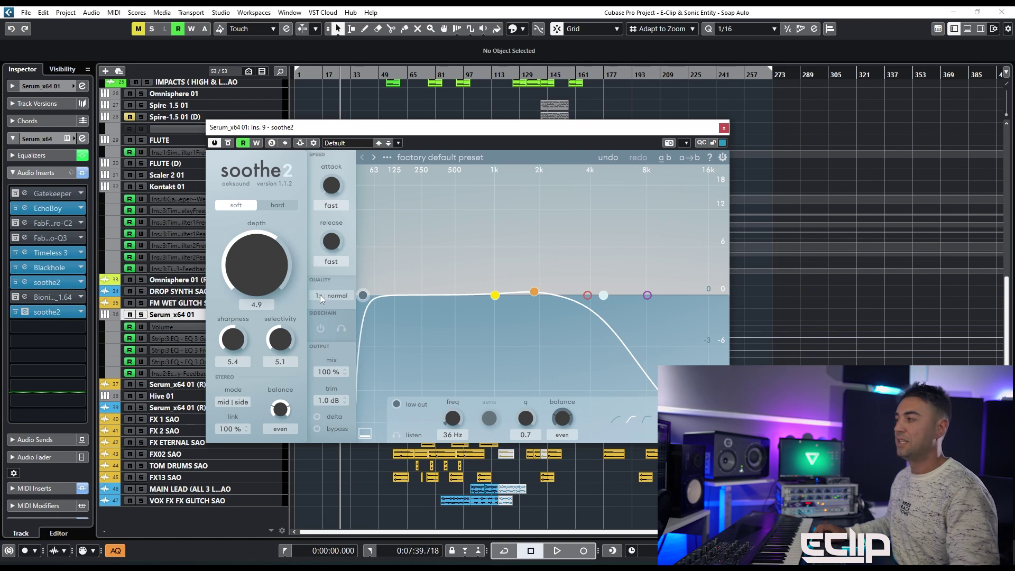
click(320, 294)
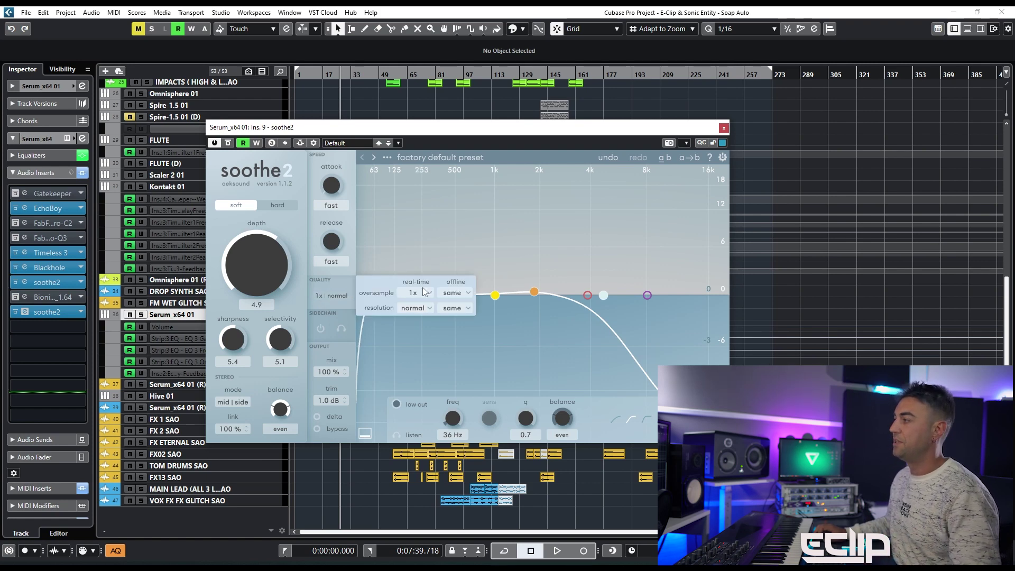
click(314, 239)
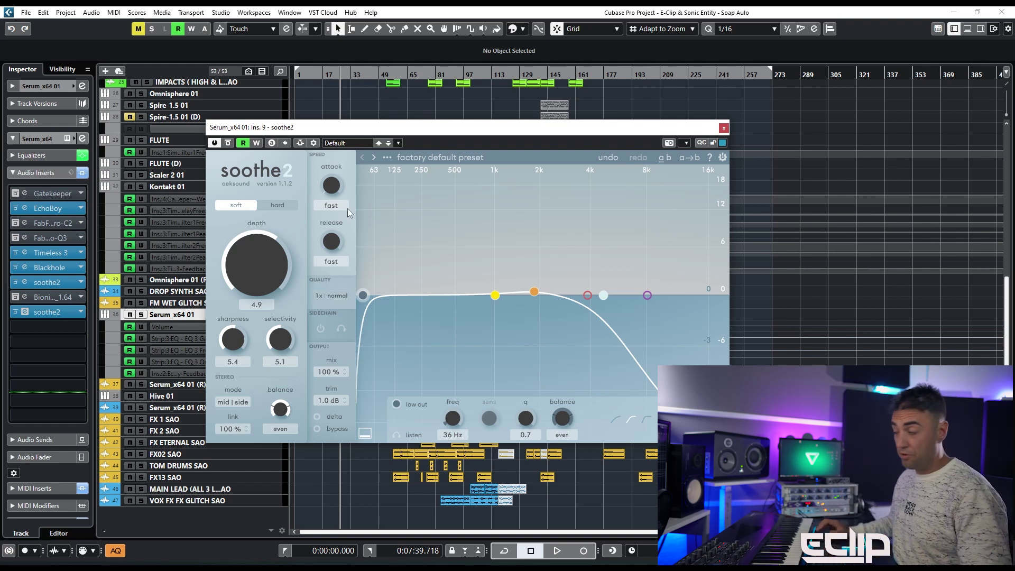
- Solo the Serum_x64 01 track and play it, moving the soothe2 window out of the way of the arrangement
key(s)
drag(491, 125, 849, 157)
key(space)
drag(689, 176, 437, 124)
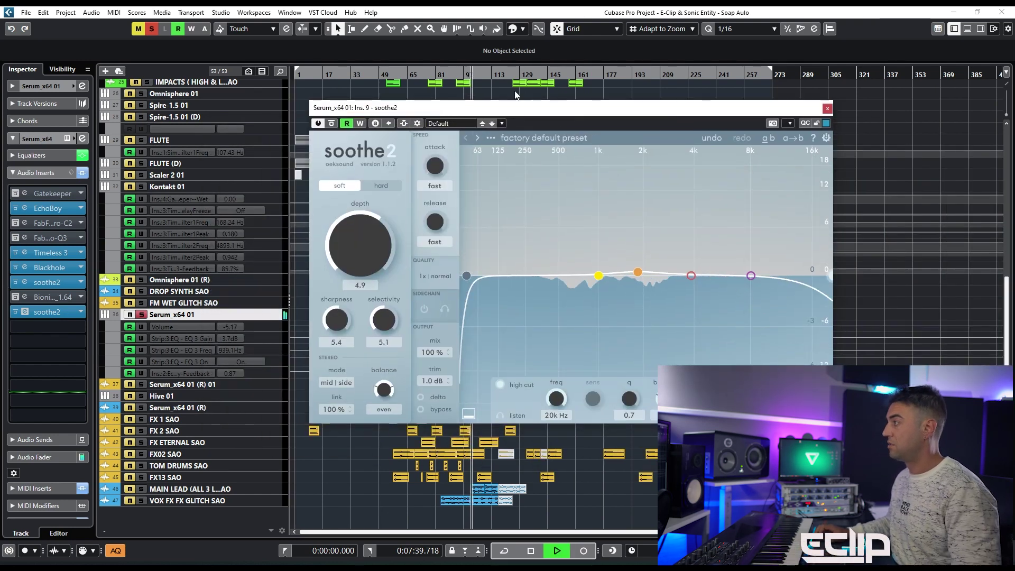
- Enlarge the Serum_x64 01 track, select its part starting at bar 104, and end the soloed playback
drag(520, 107, 834, 136)
key(ctrl+Down)
scroll(418, 346, up, 5)
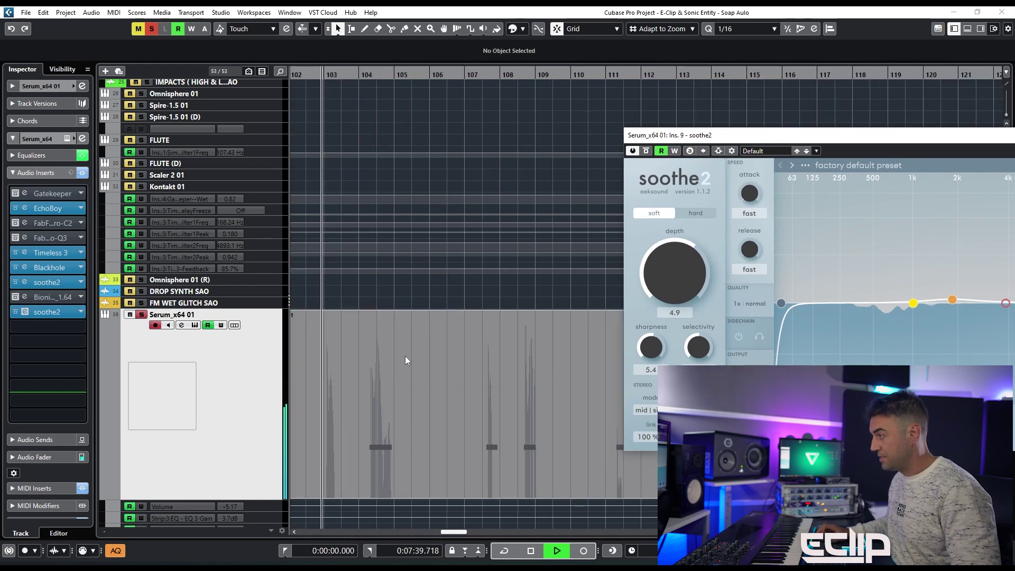
click(370, 423)
scroll(471, 354, down, 2)
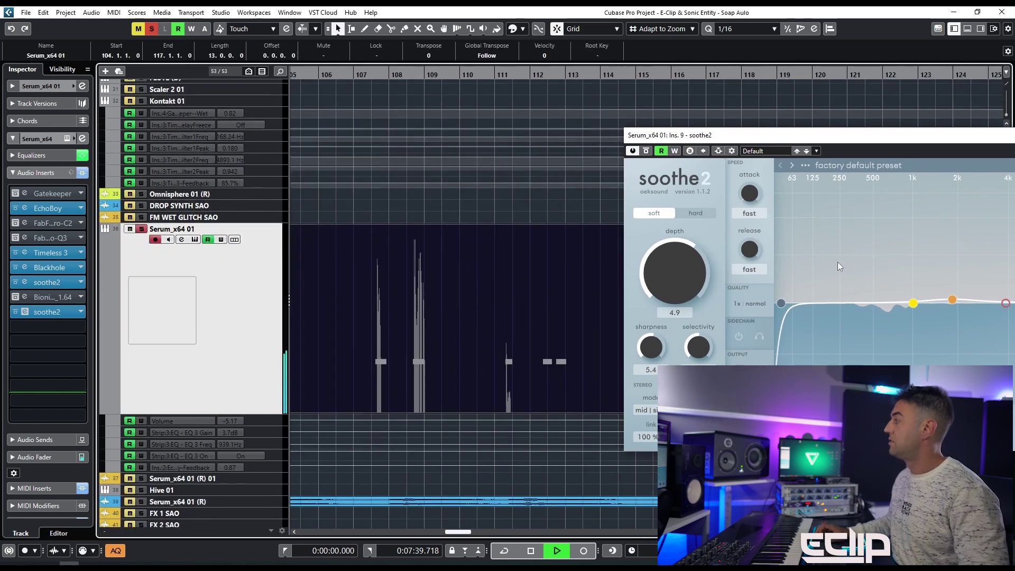
drag(870, 141, 617, 107)
key(space)
key(s)
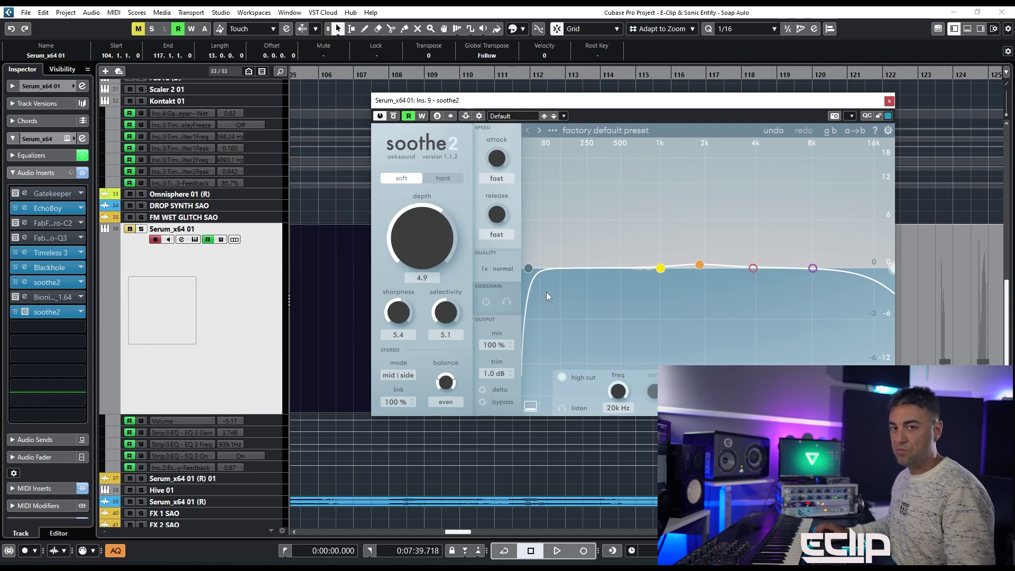
- Raise the low cut to about 3.1 kHz and audition the high-frequency processing on the soloed Serum track
drag(531, 271, 740, 251)
mouse_move(482, 100)
mouse_down()
mouse_move(808, 102)
mouse_move(476, 97)
mouse_up()
key(s)
key(g)
key(space)
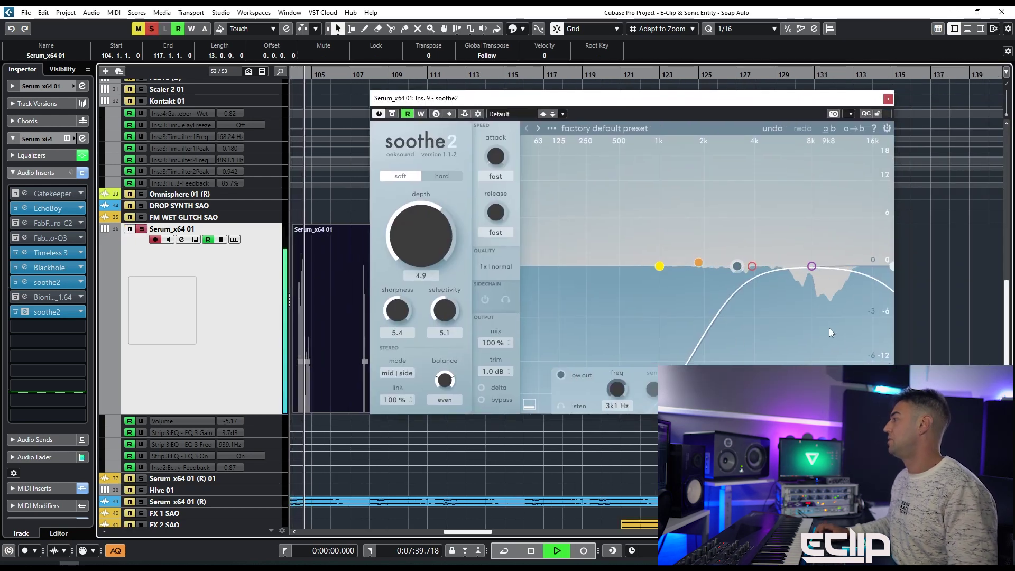
key(space)
- Try band 4 boosted to 12 dB at about 8.9 kHz during playback, then return it to about 0 dB and unsolo the track
drag(812, 266, 821, 188)
key(space)
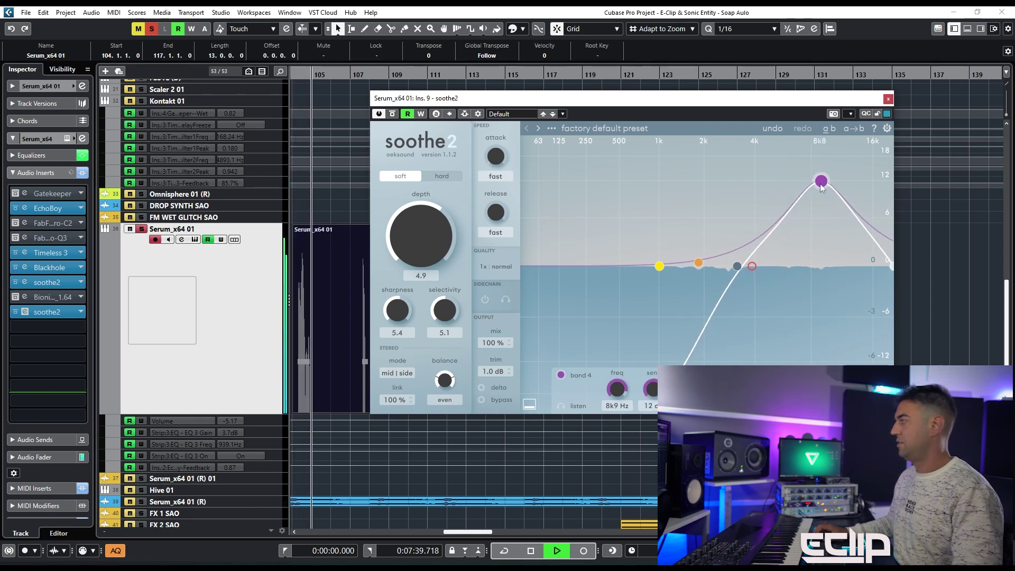
key(space)
double_click(821, 188)
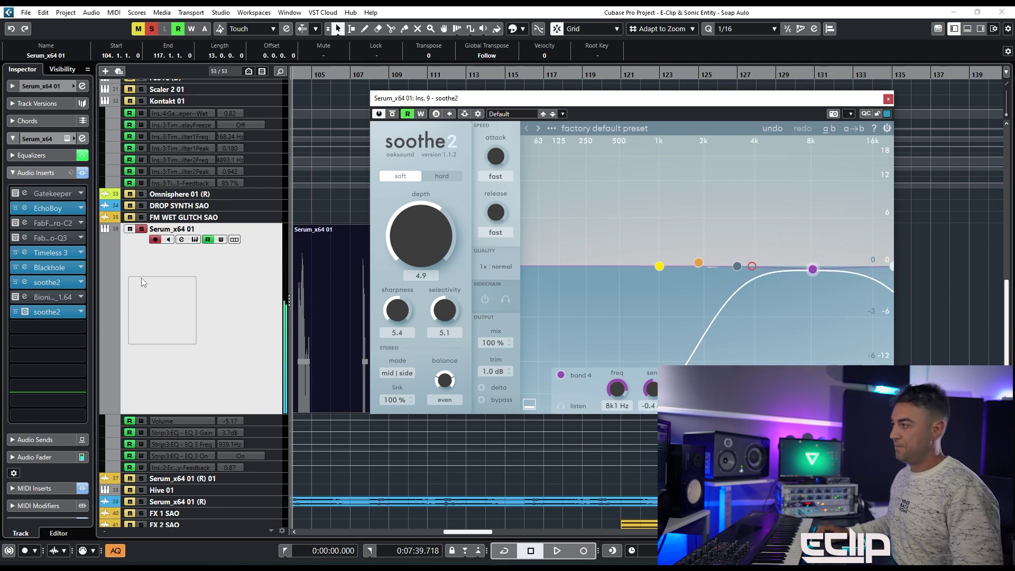
click(141, 229)
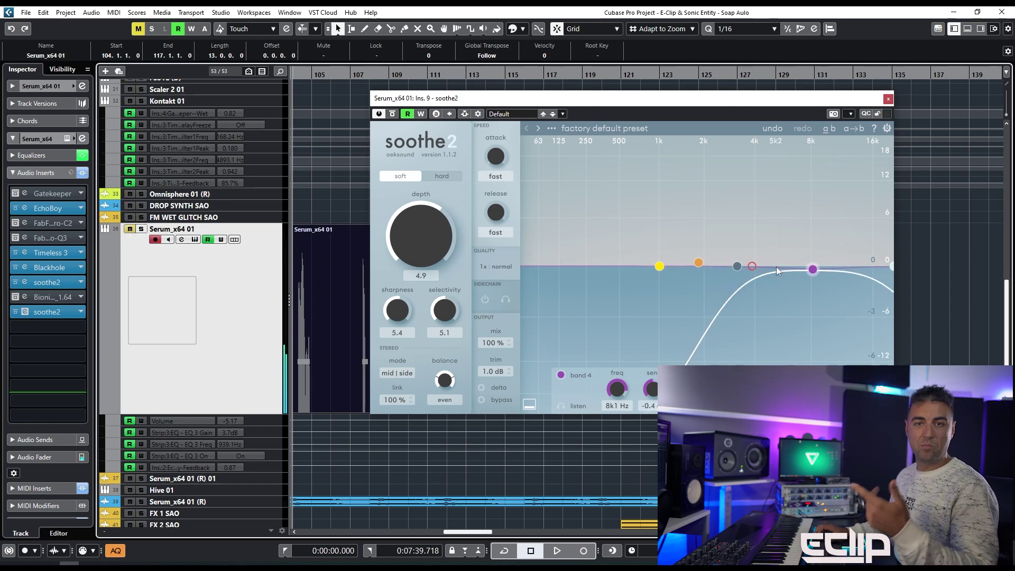
- Limit the processing to below 2 kHz with the low cut at its minimum, and boost band 1 to 12 dB at about 335 Hz during soloed playback
drag(891, 267, 695, 277)
click(523, 266)
drag(766, 266, 577, 181)
key(space)
key(s)
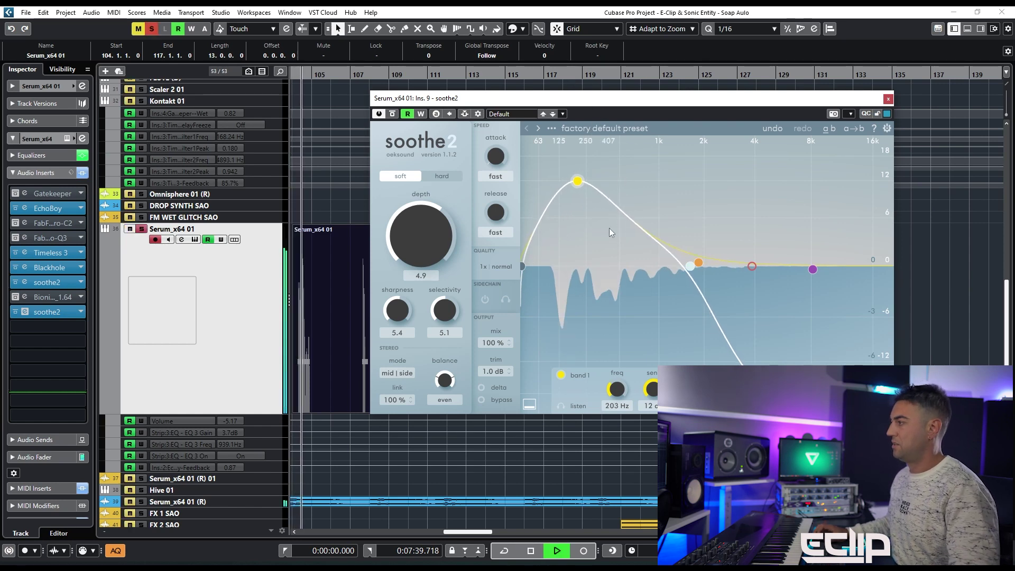
drag(578, 181, 599, 181)
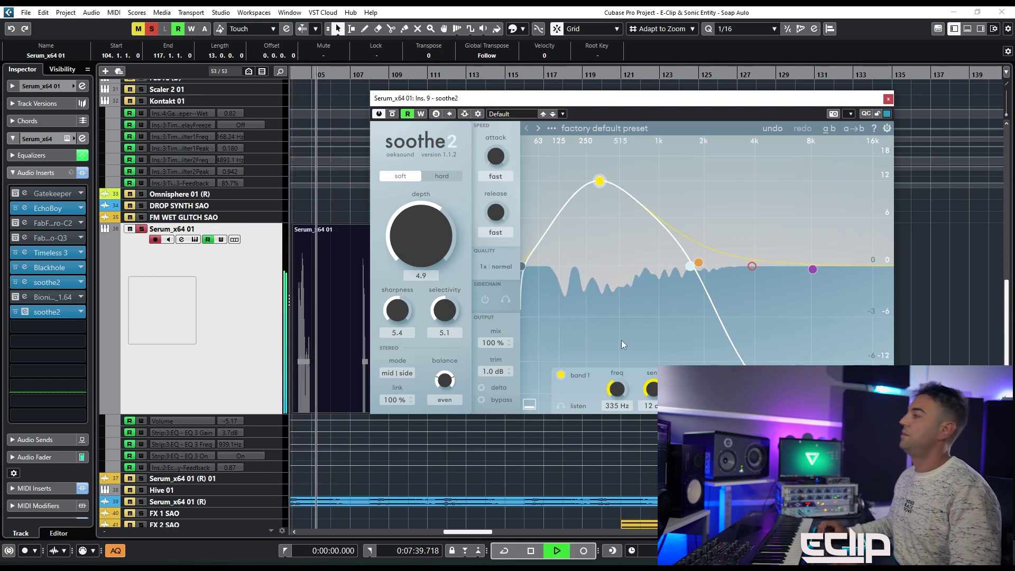
- Compare the soloed Serum track's playback with soothe2 bypassed and active
key(space)
click(391, 114)
key(space)
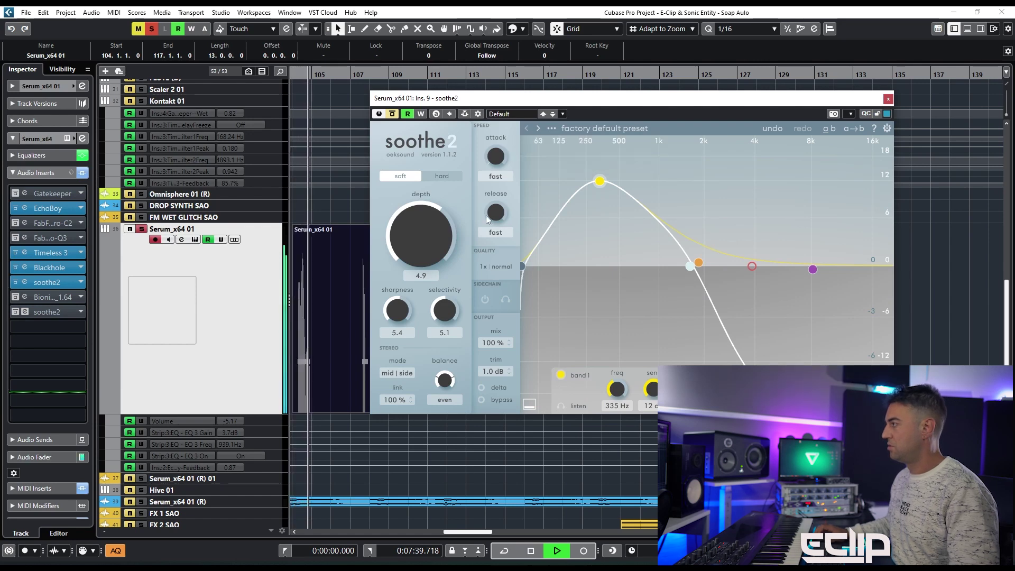
click(392, 115)
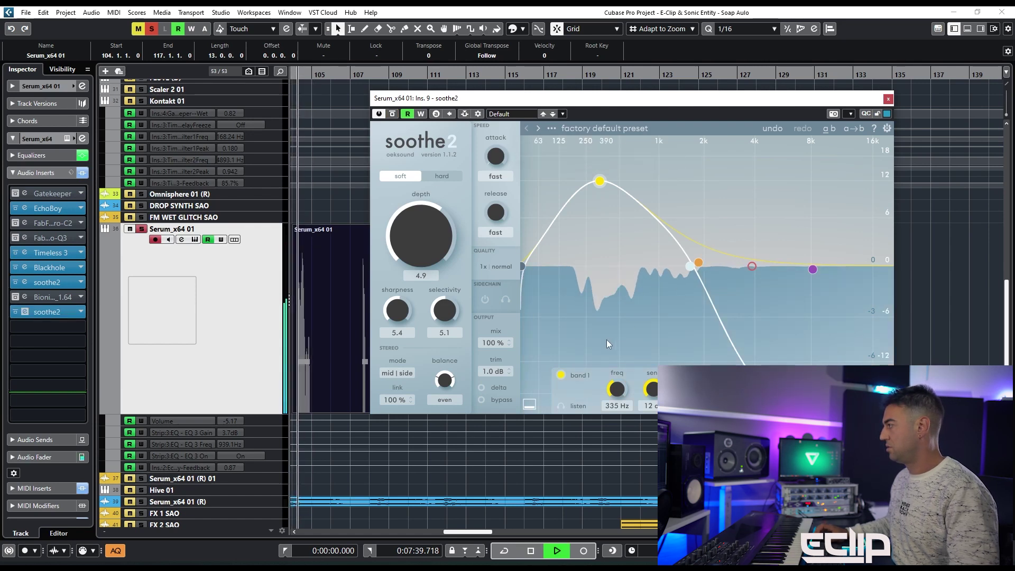
key(space)
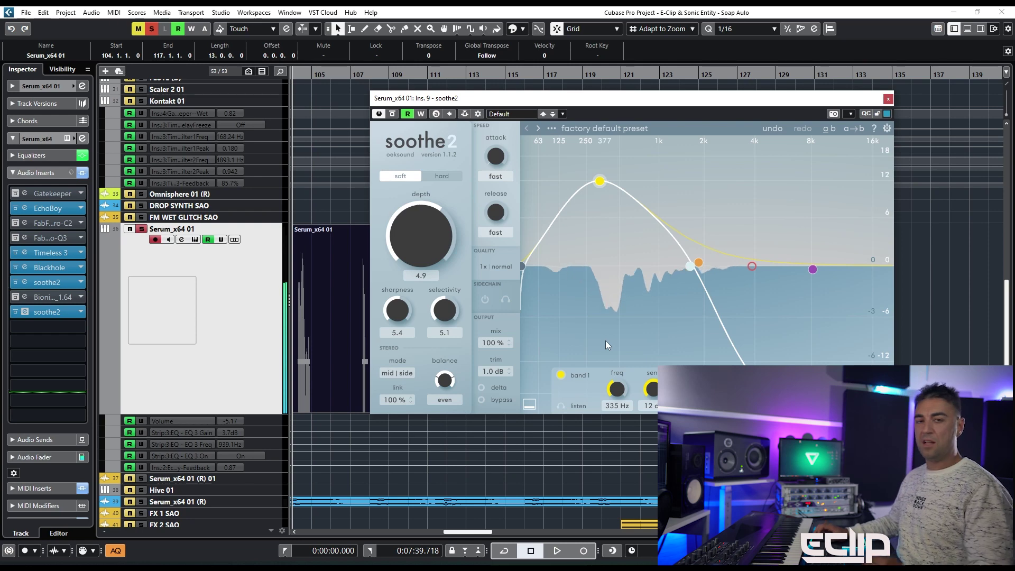
- Raise the sharpness to 10.0 while auditioning the soloed track
drag(401, 313, 405, 248)
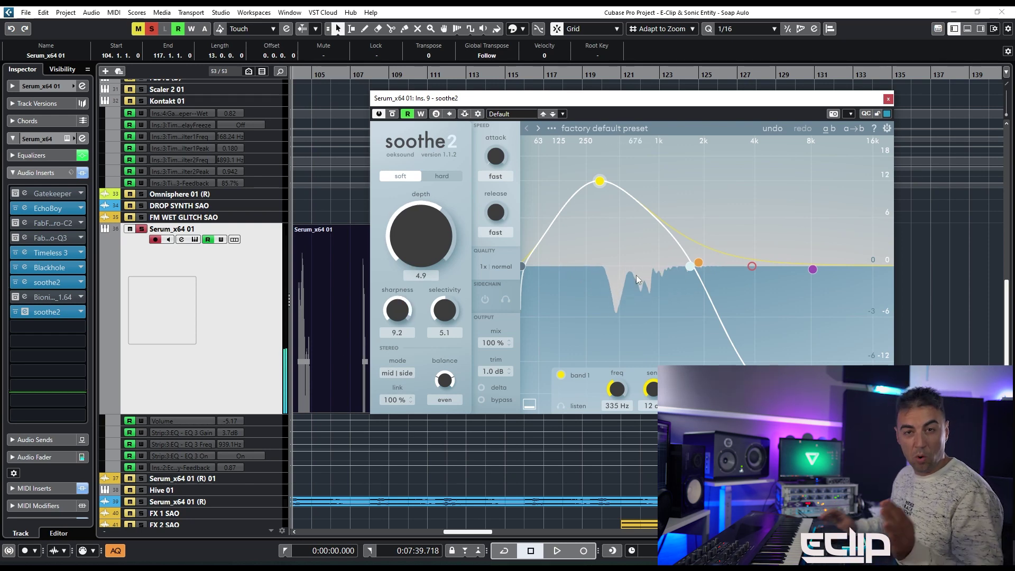
key(space)
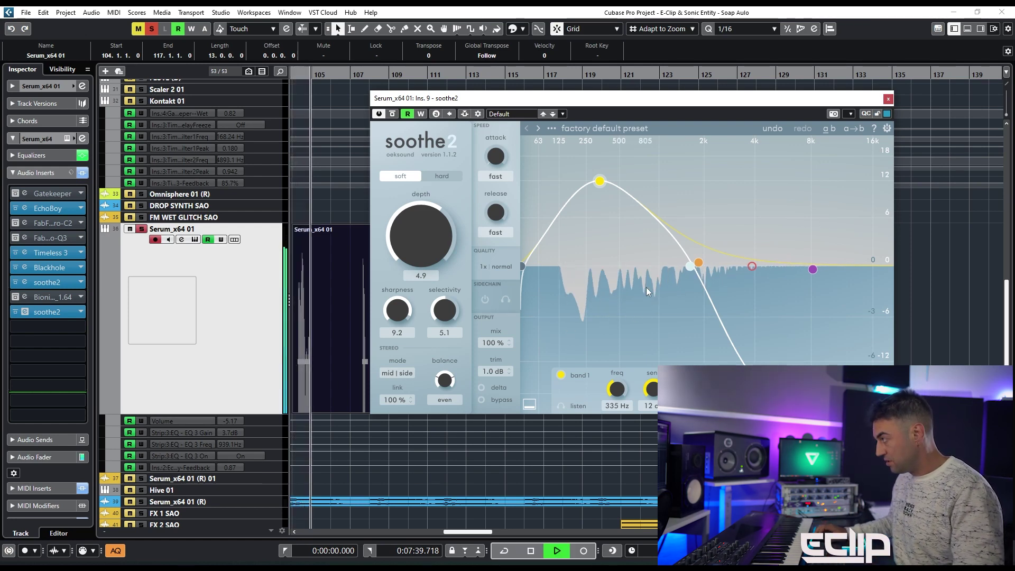
drag(398, 312, 399, 286)
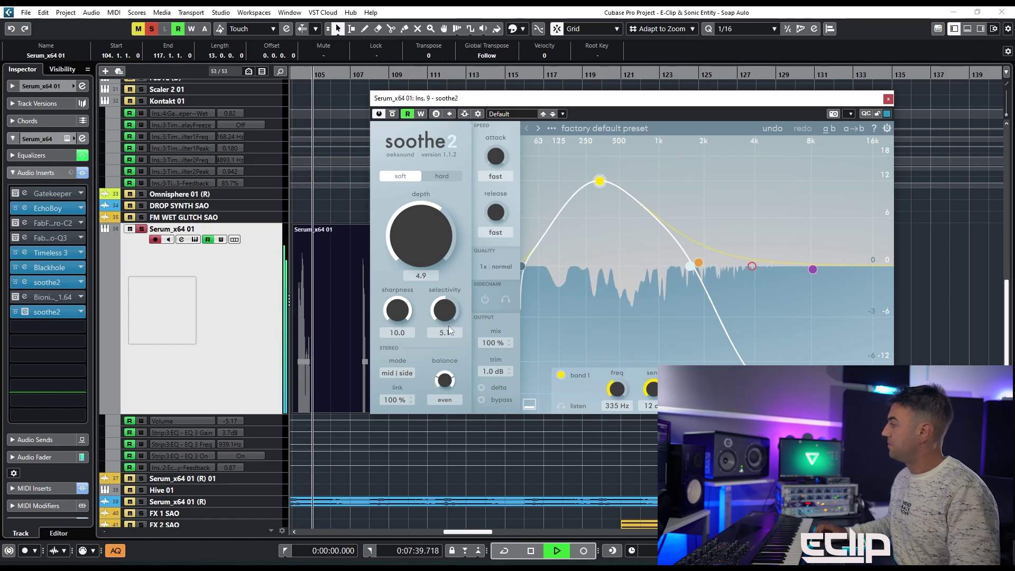
key(space)
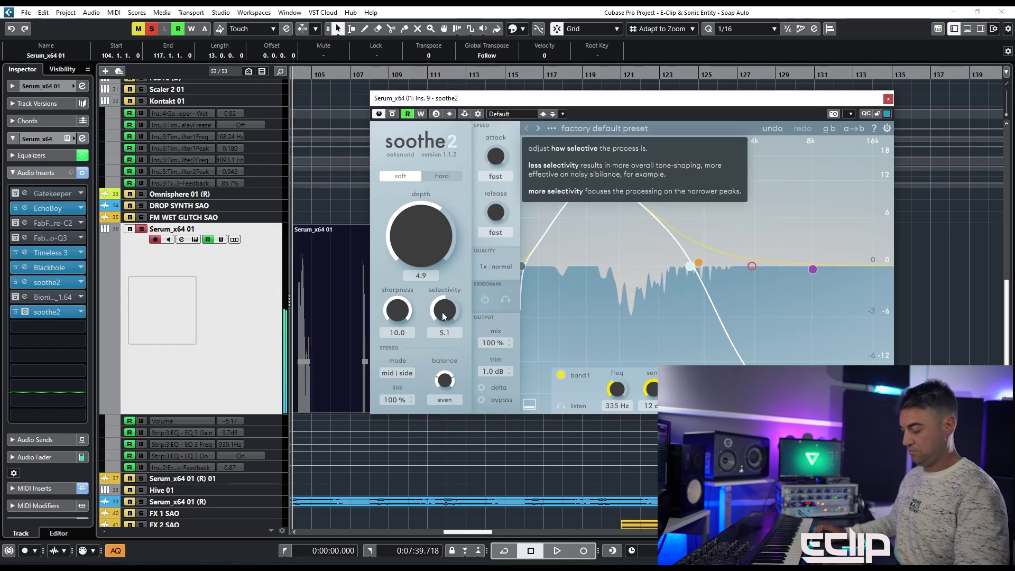
- Try the selectivity at 10.0 and audition the result with the track soloed
key(s)
drag(442, 312, 477, 152)
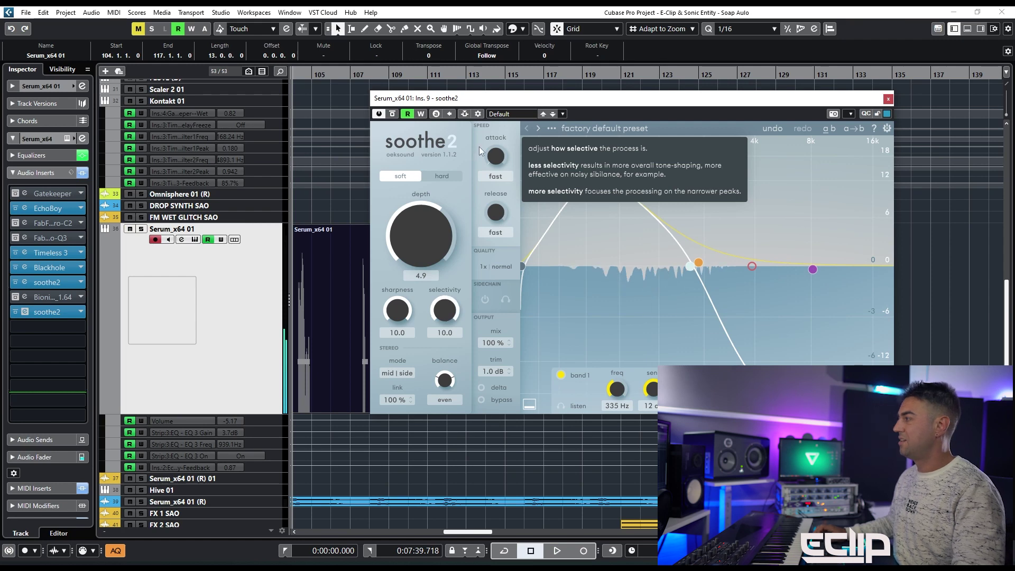
key(space)
key(s)
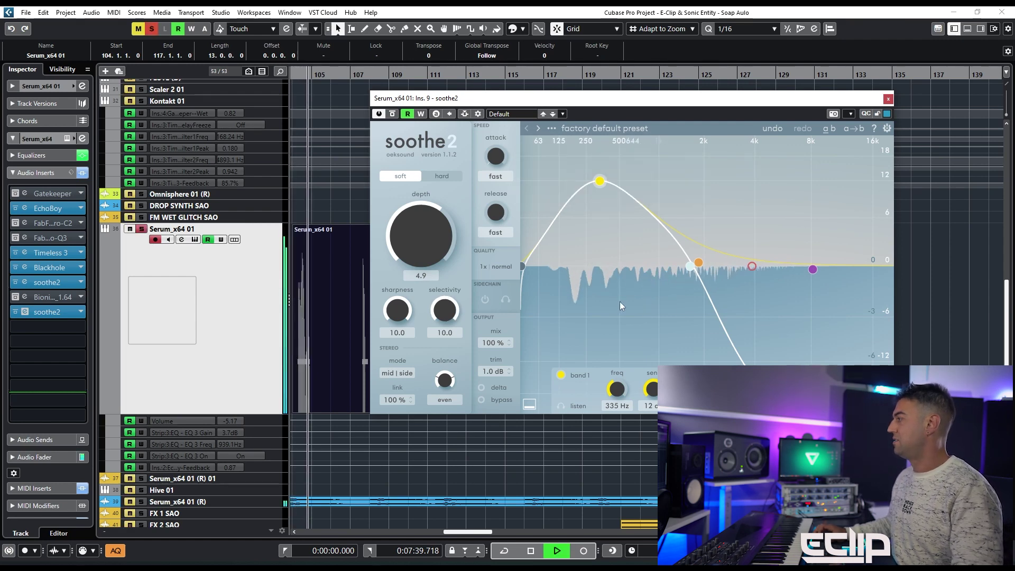
key(space)
key(s)
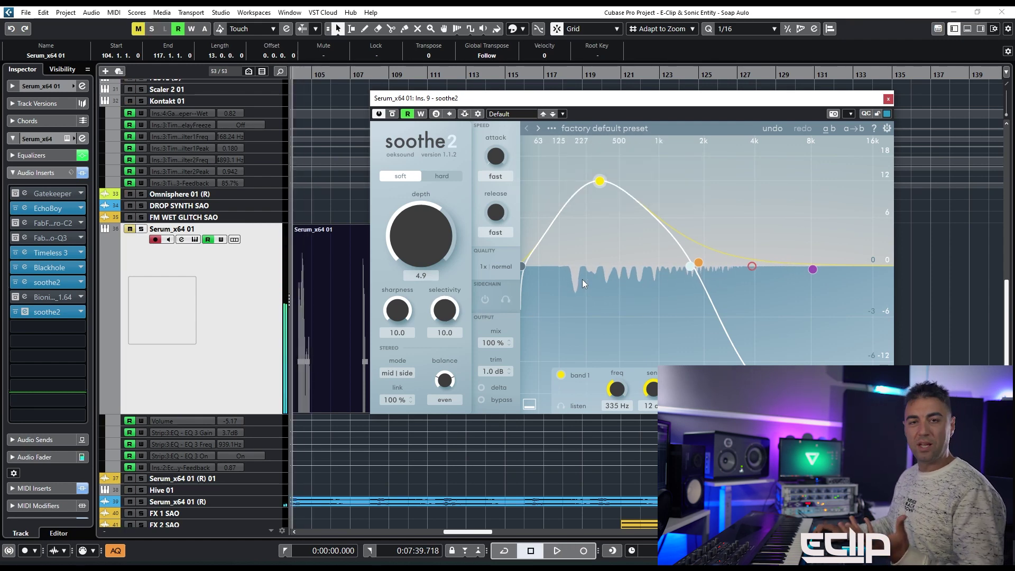
- Set the selectivity to 0.0 and audition the soloed track
drag(445, 311, 444, 359)
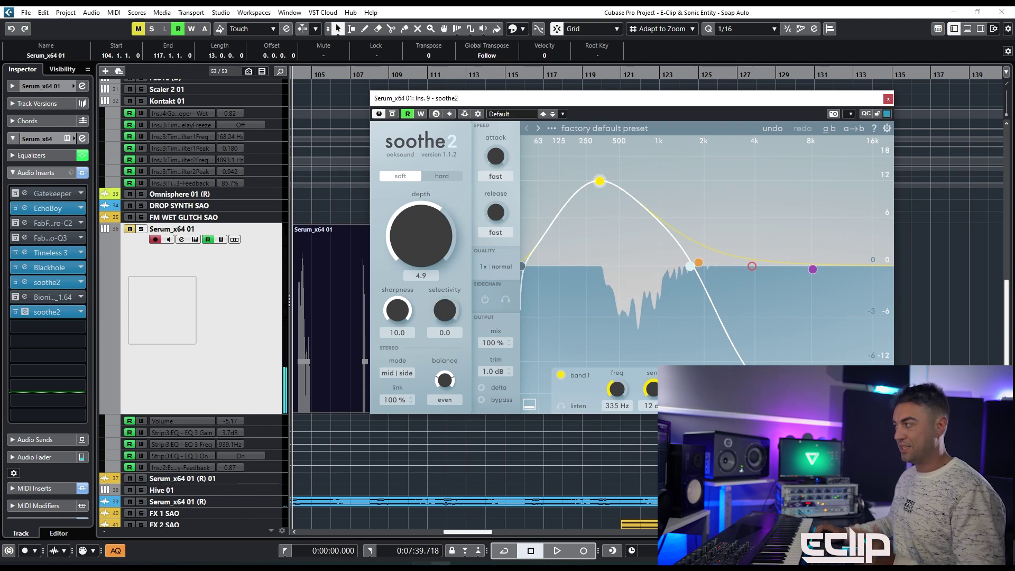
key(space)
key(s)
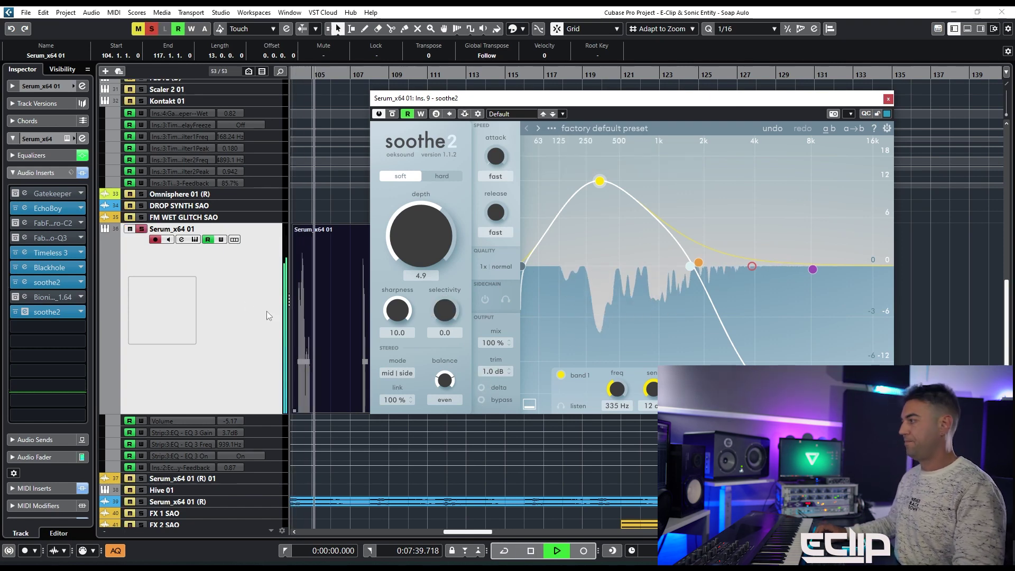
key(Up)
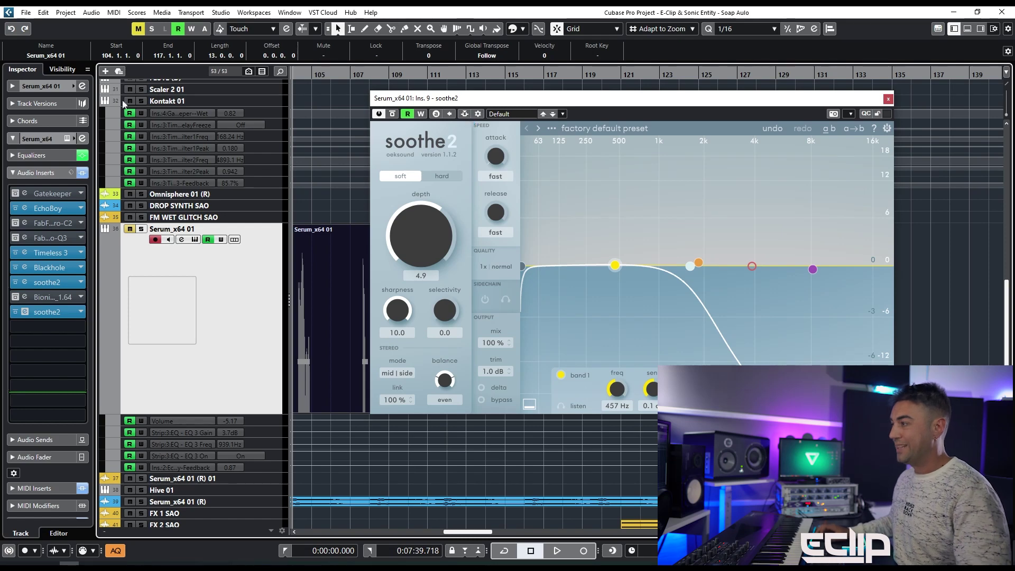
- Solo the Serum track, bypass the last soothe2 insert, and add MSpectralDynamics in the slot below it
key(s)
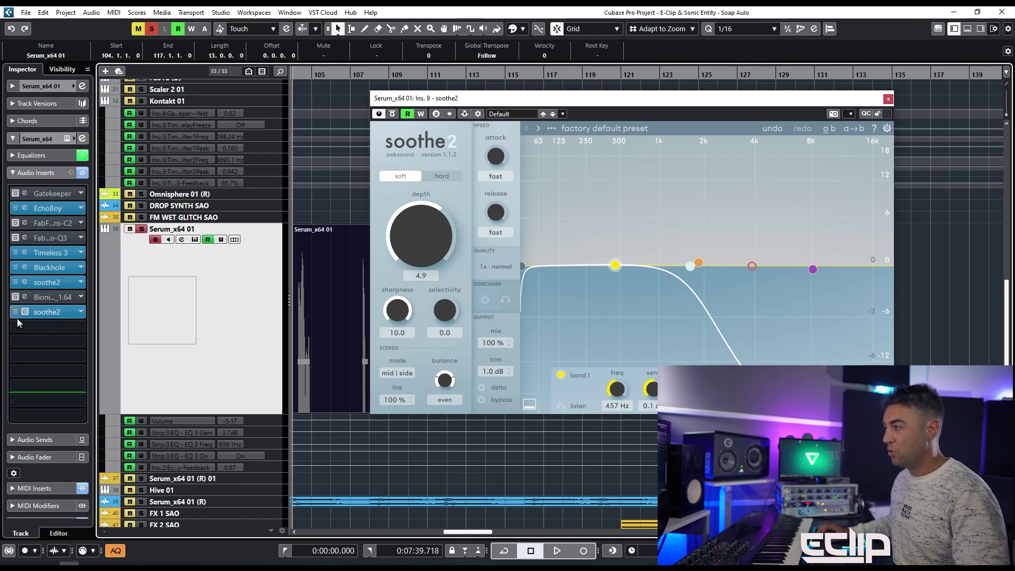
click(18, 315)
click(50, 324)
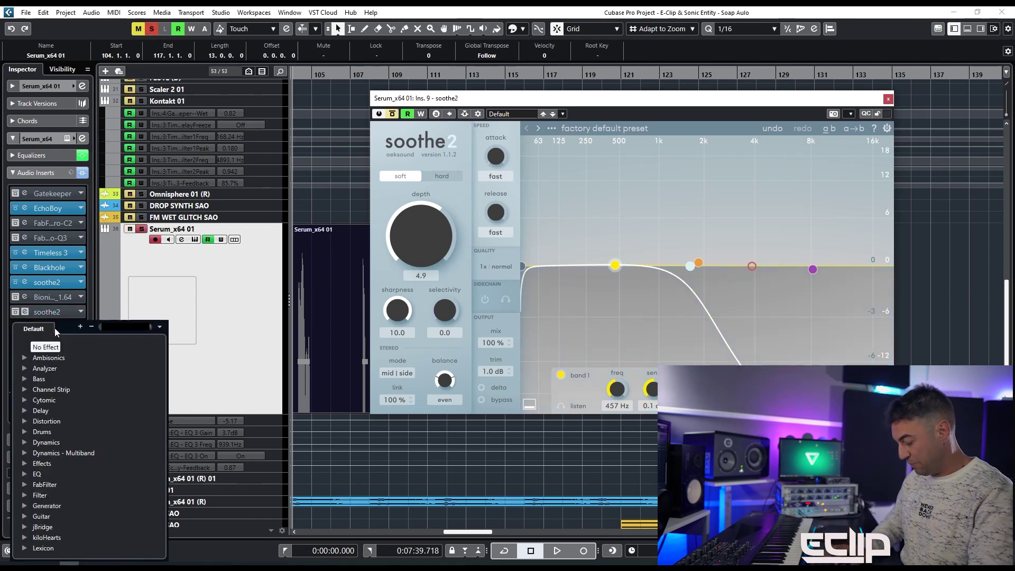
text(msp)
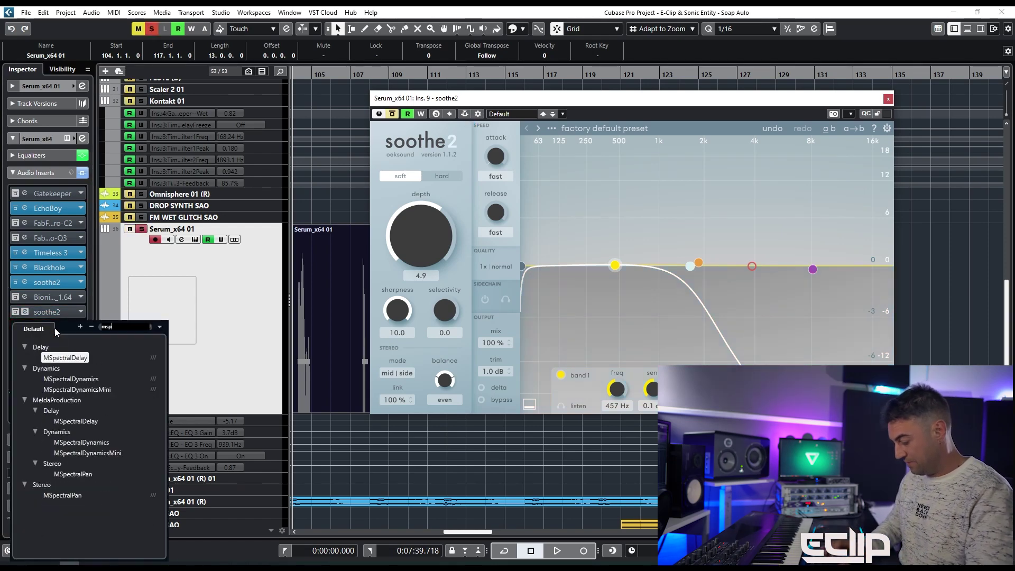
click(71, 378)
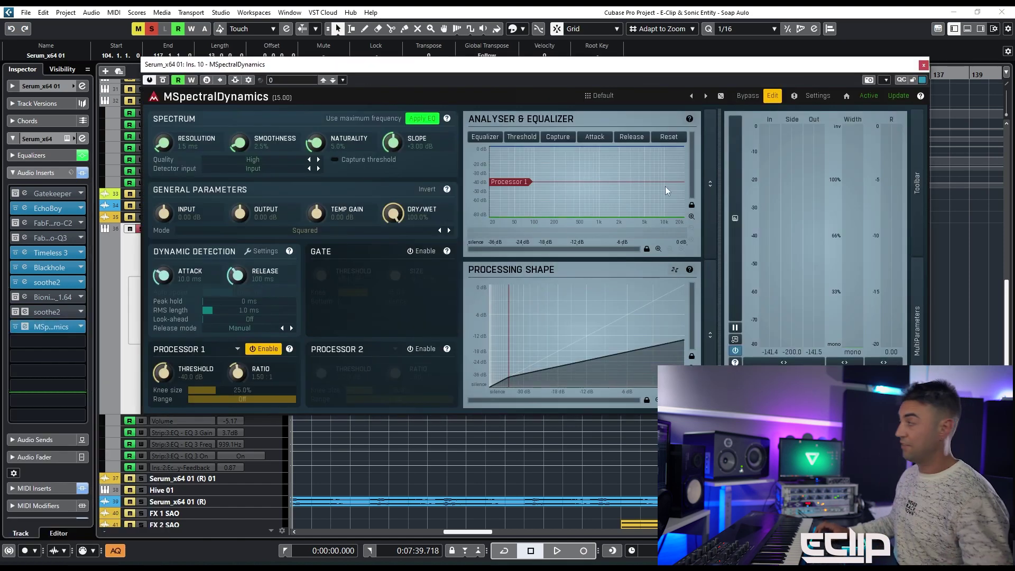
- Reposition the MSpectralDynamics window and look at the bypassed soothe2's interface for comparison
drag(299, 60, 218, 99)
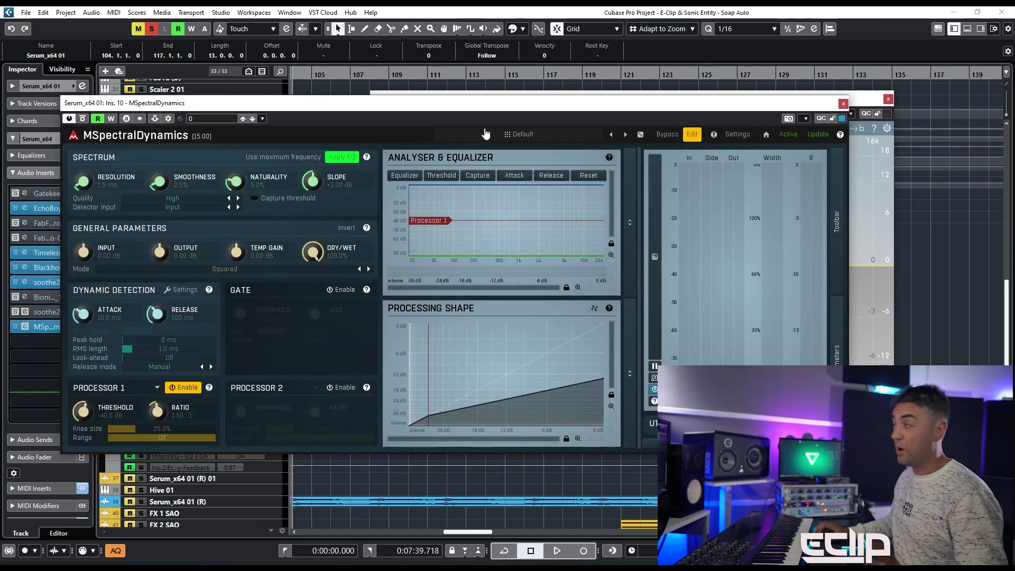
click(854, 95)
drag(536, 108, 608, 93)
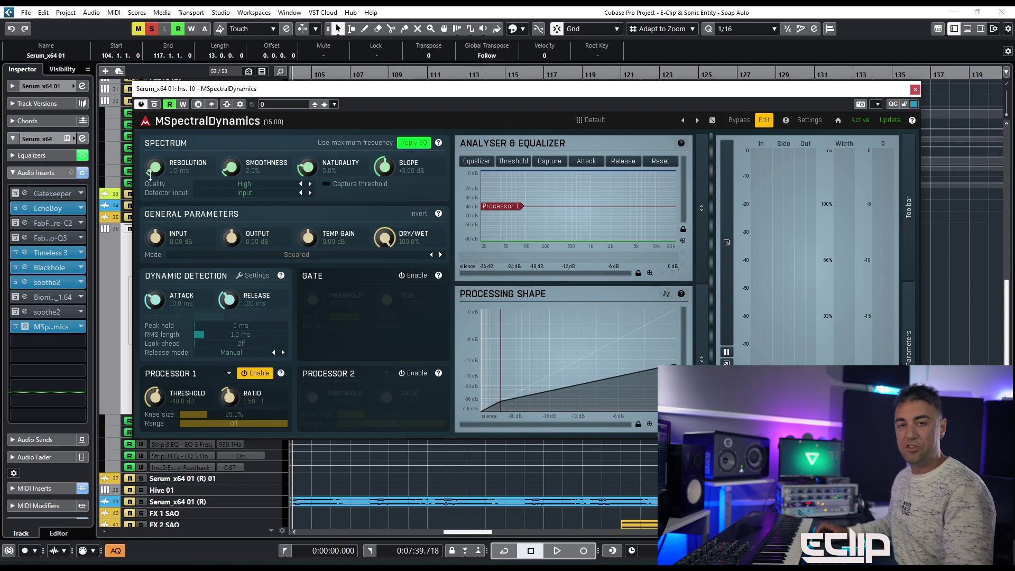
click(24, 312)
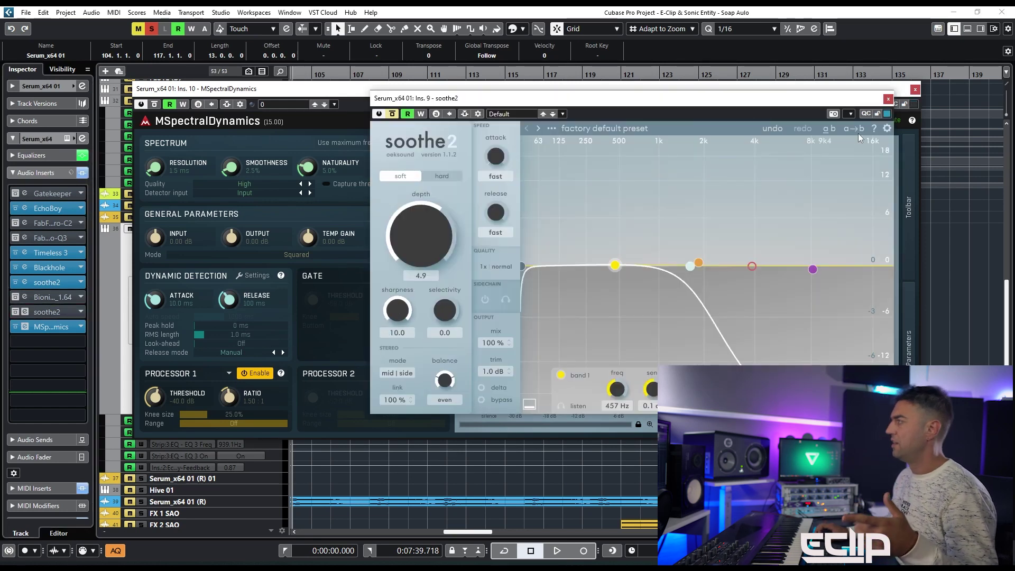
click(887, 99)
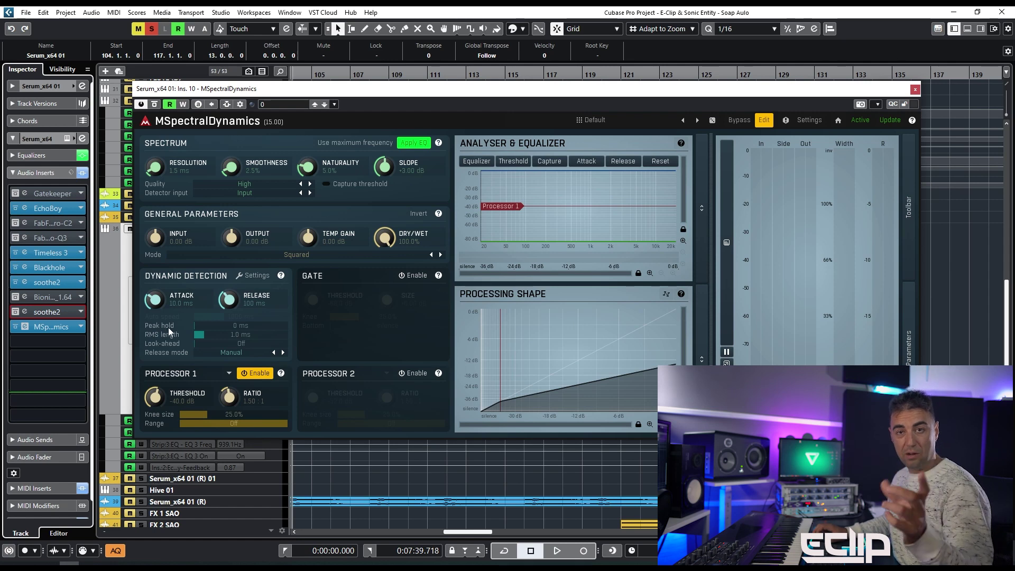
- Set MSpectralDynamics' peak hold to 3.5 ms and review the release modes, choosing Manual
mouse_move(236, 326)
mouse_down()
mouse_move(241, 313)
mouse_move(241, 327)
mouse_up()
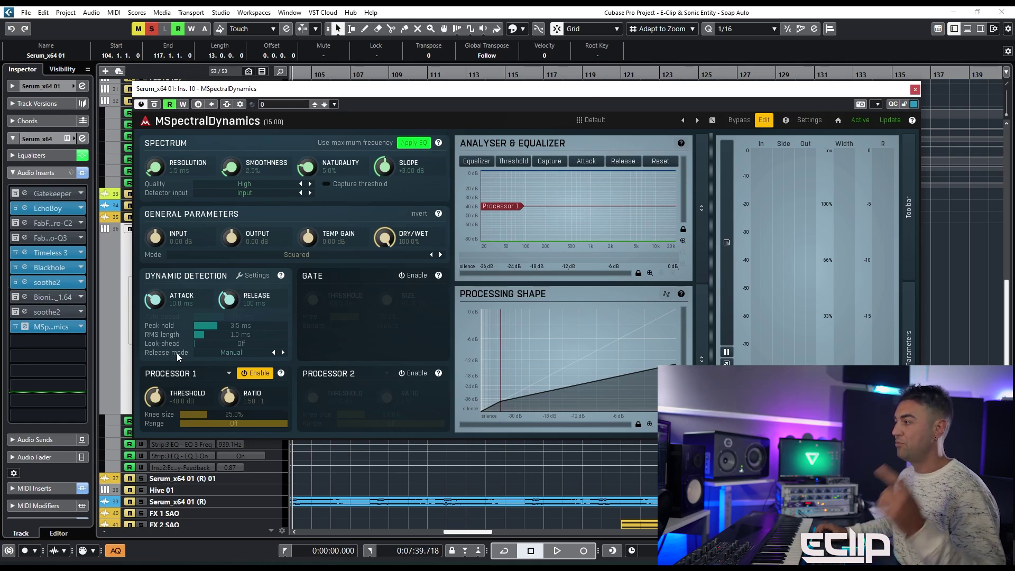
click(223, 353)
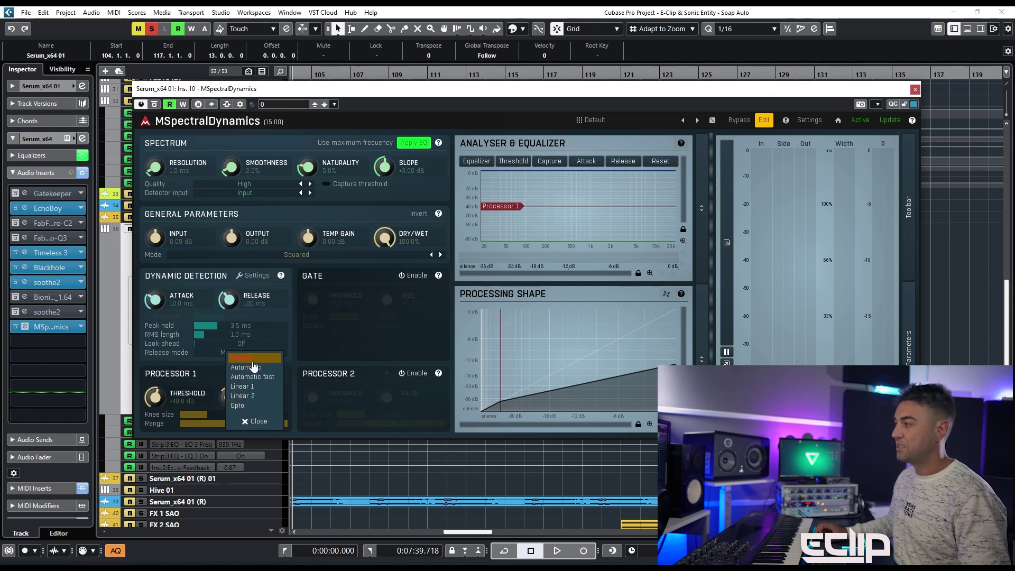
click(241, 357)
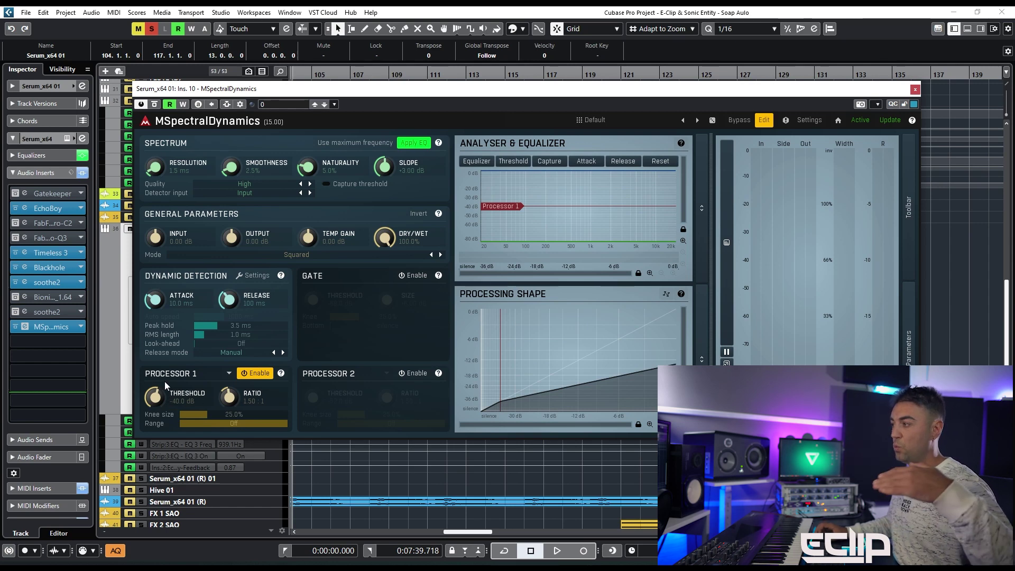
drag(274, 96, 256, 96)
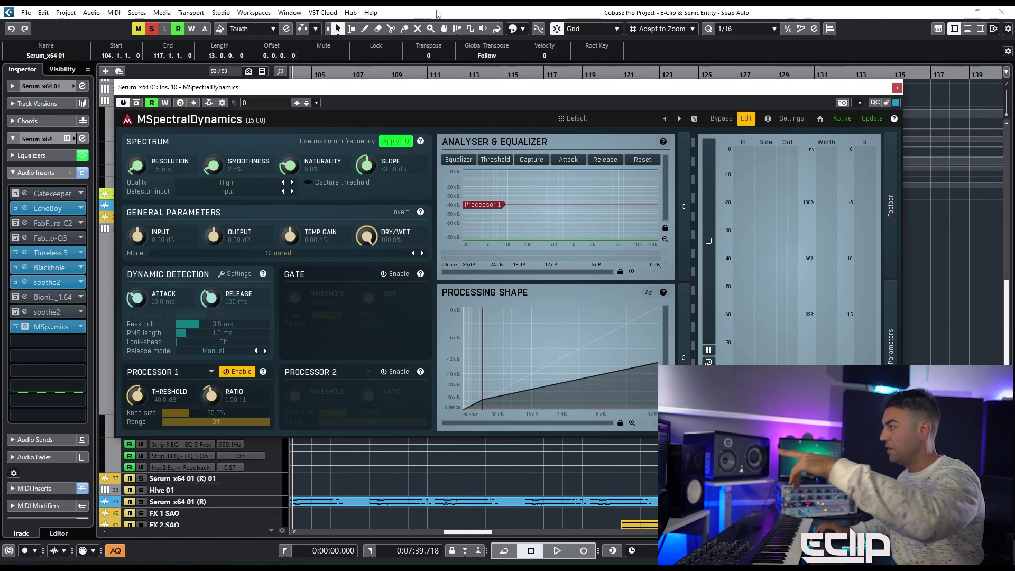
- Display the editable threshold curve in the MSpectralDynamics analyser and compare it with soothe2's frequency bands
click(495, 159)
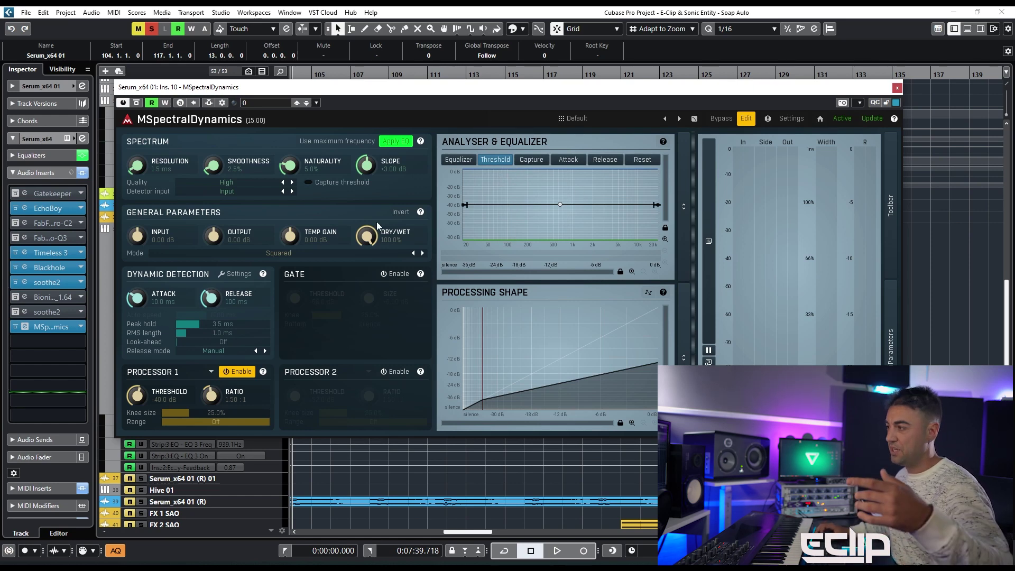
click(24, 311)
mouse_move(699, 262)
mouse_down()
mouse_move(698, 242)
mouse_move(698, 263)
mouse_up()
click(888, 100)
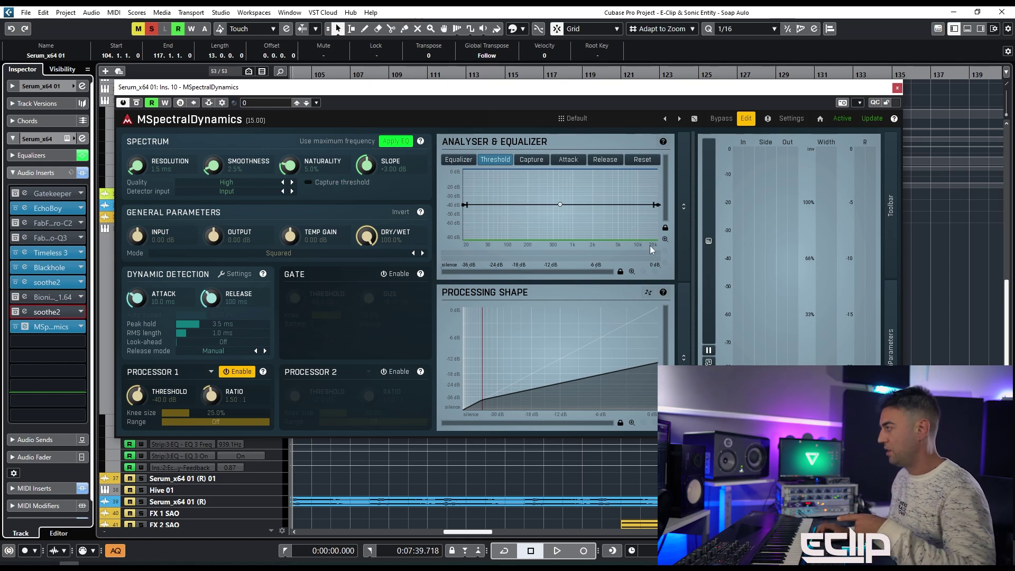
- Shape the threshold curve to 0 dB in the lows, dropping to about -41 dB at 456 Hz, and audition it
double_click(527, 202)
drag(465, 206, 464, 170)
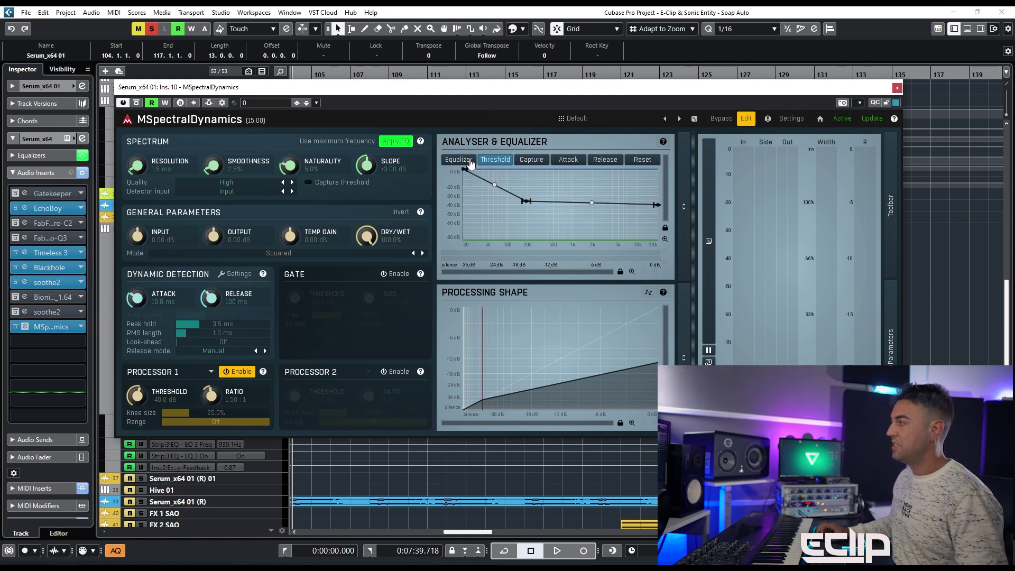
drag(526, 202, 550, 205)
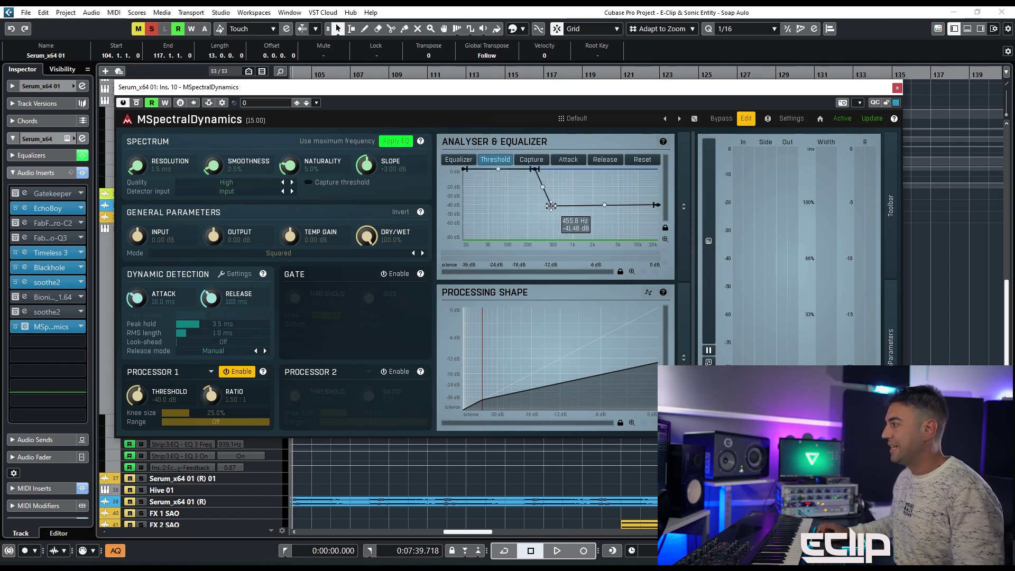
key(space)
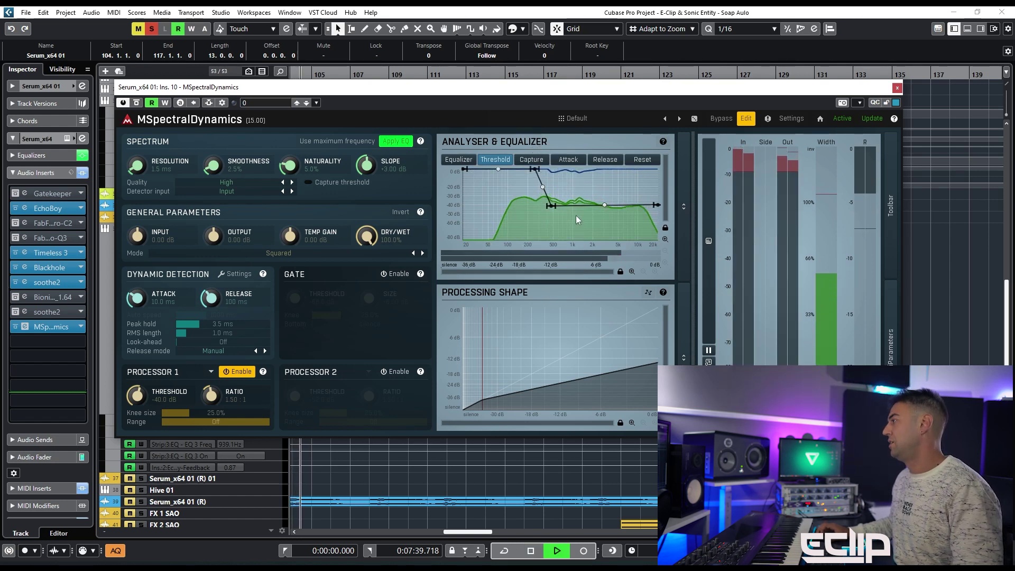
key(space)
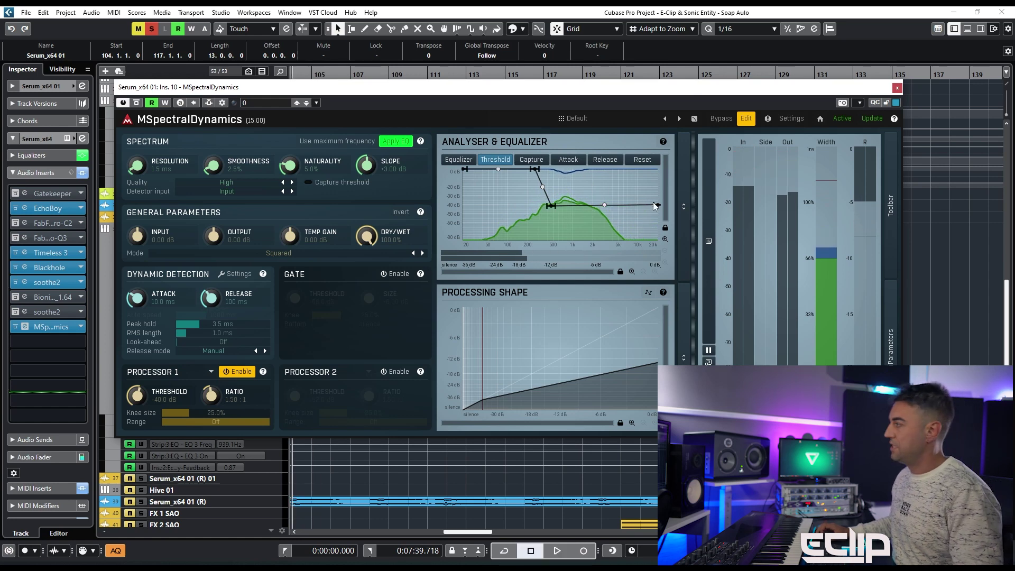
- Lower the threshold curve above about 430 Hz to about -62 dB, audition it, and unsolo the track
drag(550, 206, 550, 224)
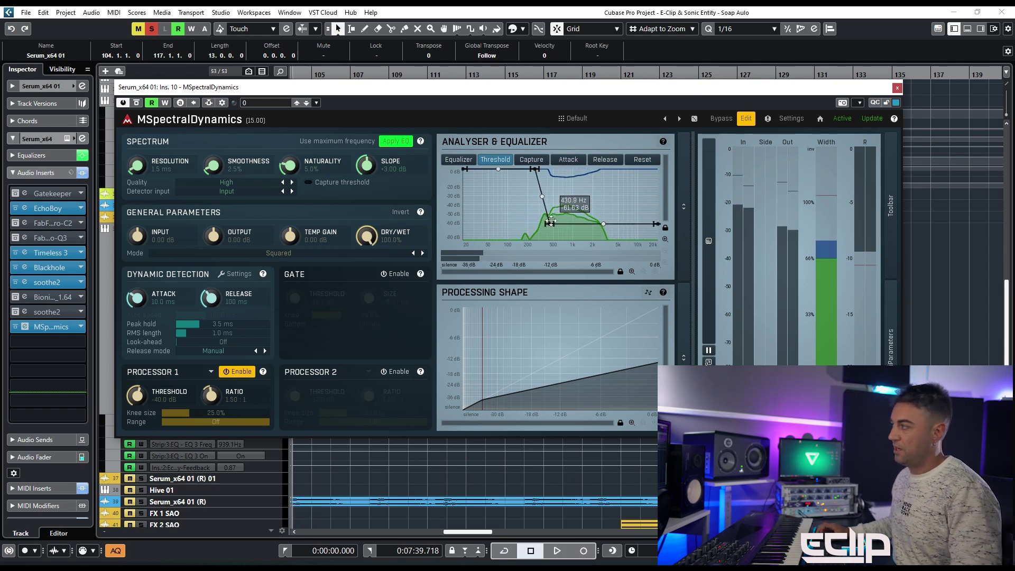
key(space)
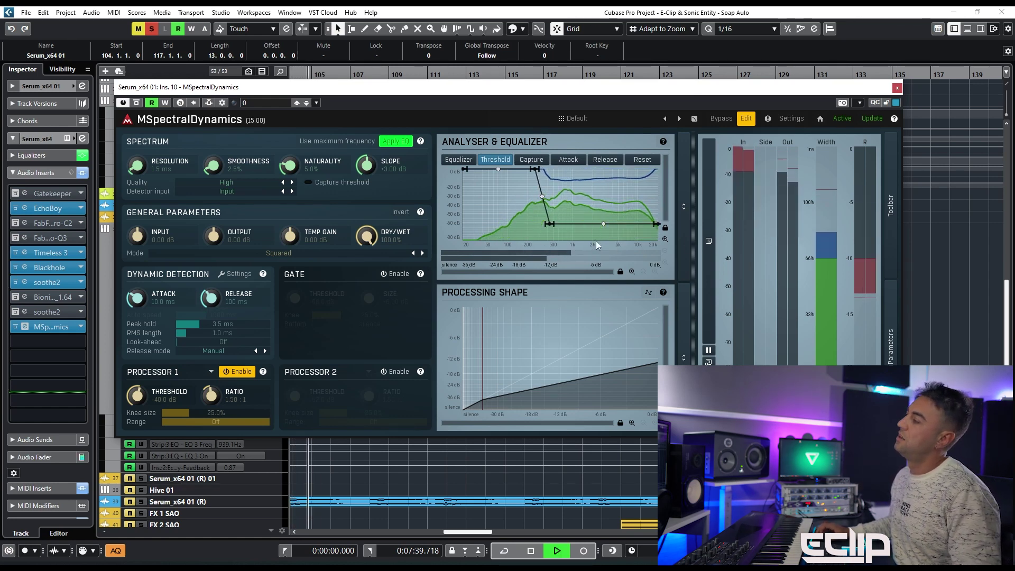
key(space)
key(s)
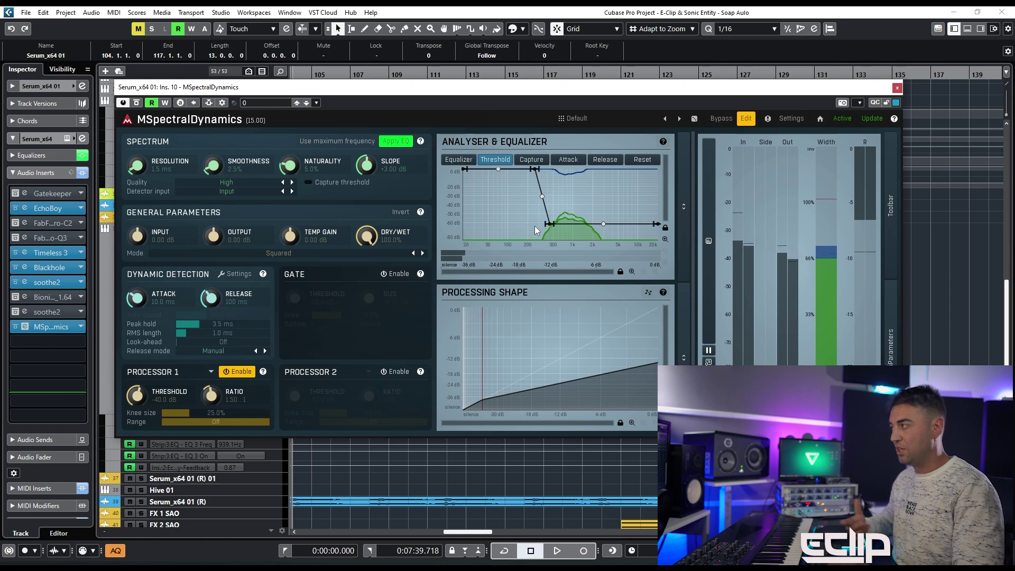
- Invert the threshold curve to sit low in the bass and reach 0 dB from about 861 Hz, and audition it soloed
mouse_move(553, 225)
mouse_down()
mouse_move(650, 211)
mouse_move(535, 169)
mouse_move(543, 211)
mouse_up()
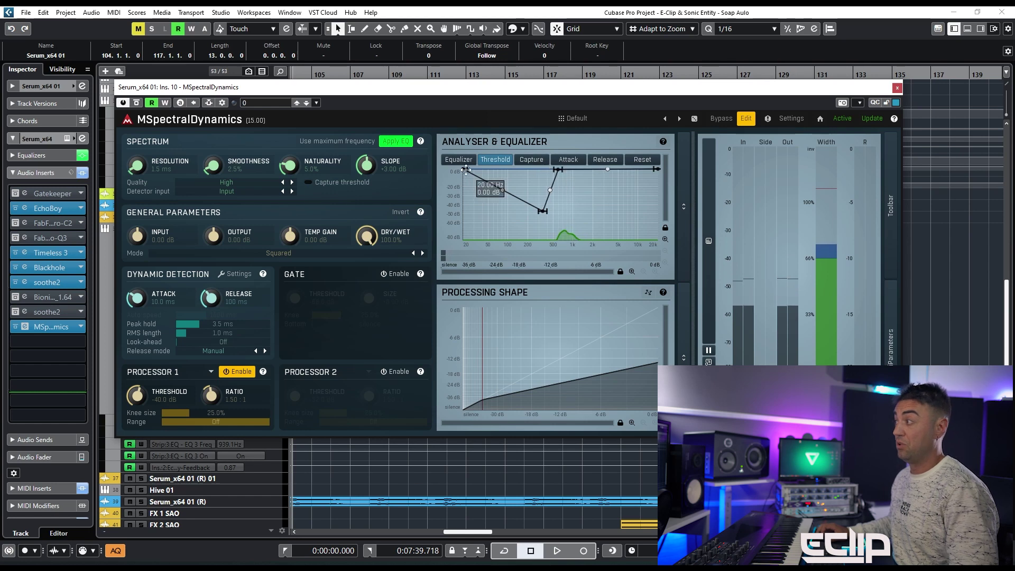
drag(464, 170, 461, 214)
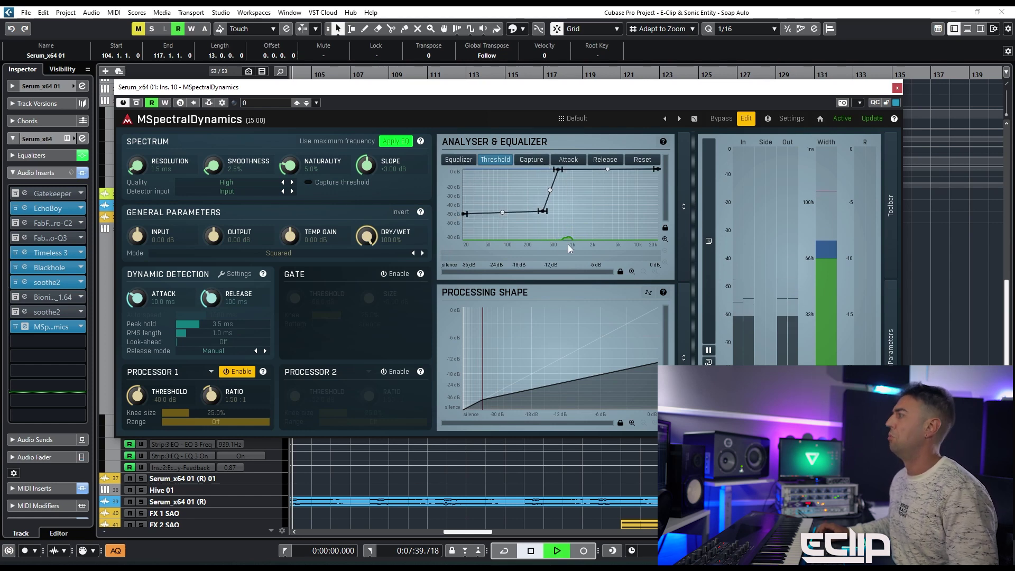
key(s)
drag(542, 211, 553, 218)
drag(559, 167, 568, 168)
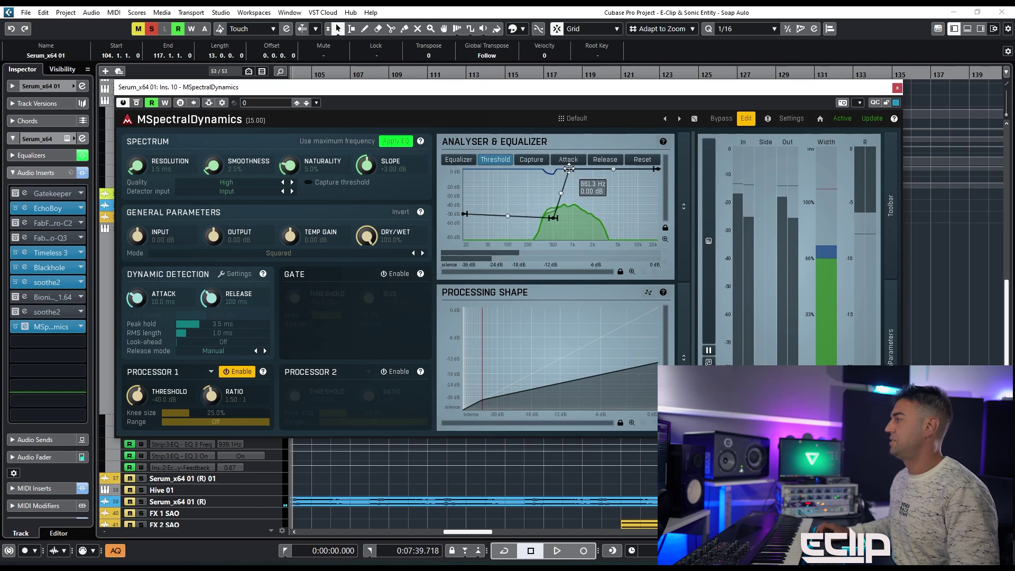
key(space)
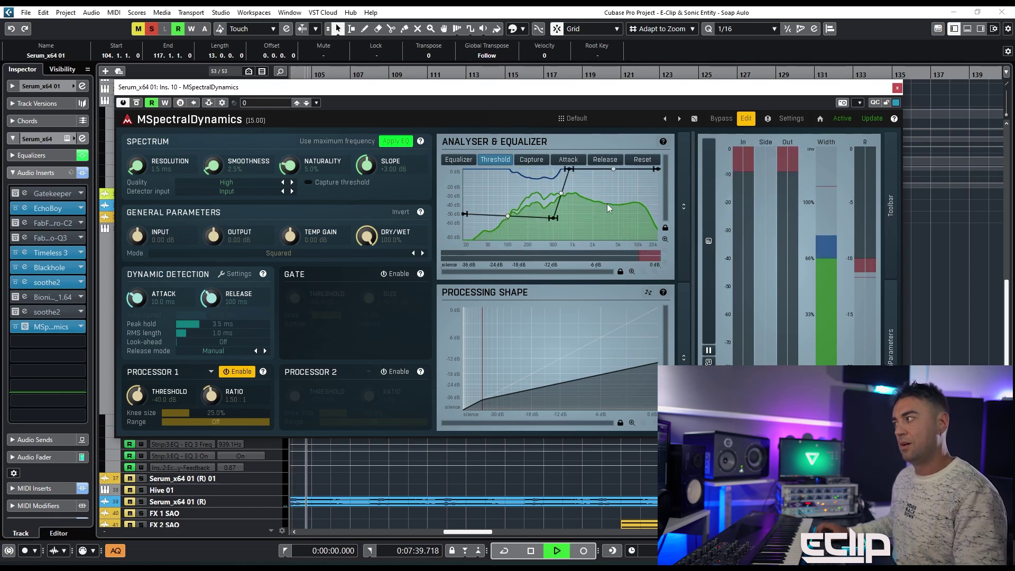
key(space)
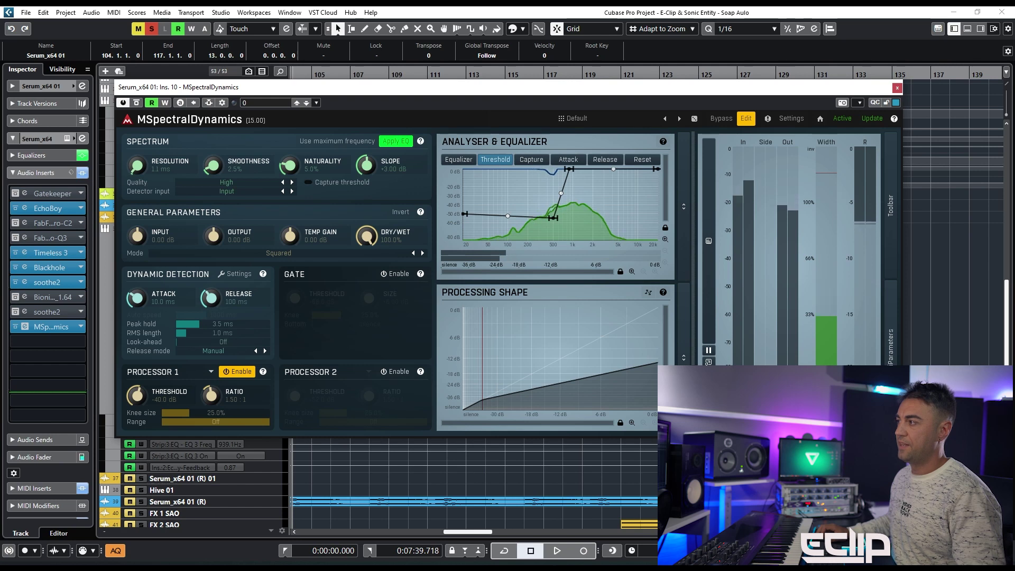
- Set smoothness to 0.36%, naturality to 0.76% and resolution to 32 ms while auditioning the soloed track
drag(213, 166, 213, 177)
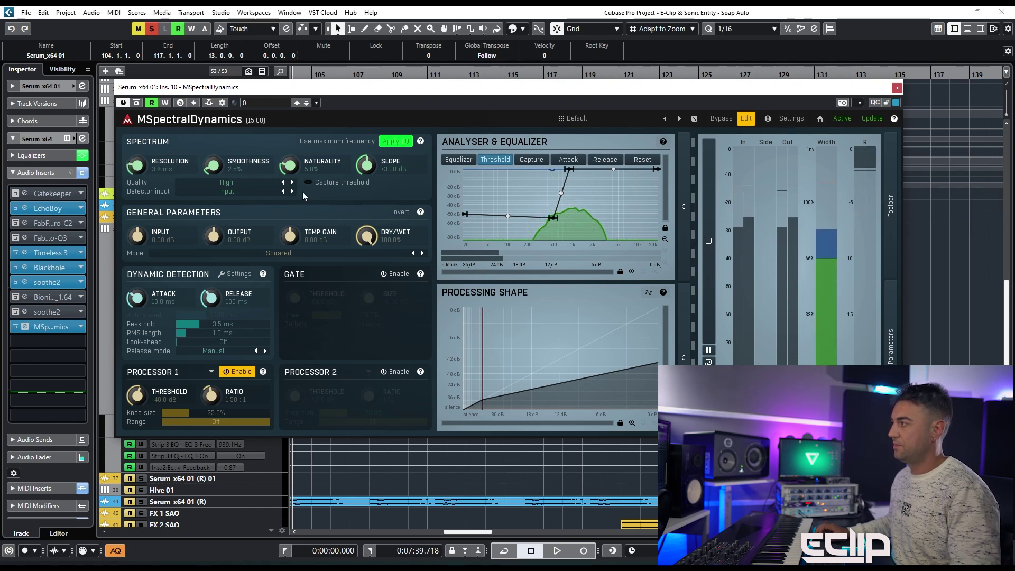
key(space)
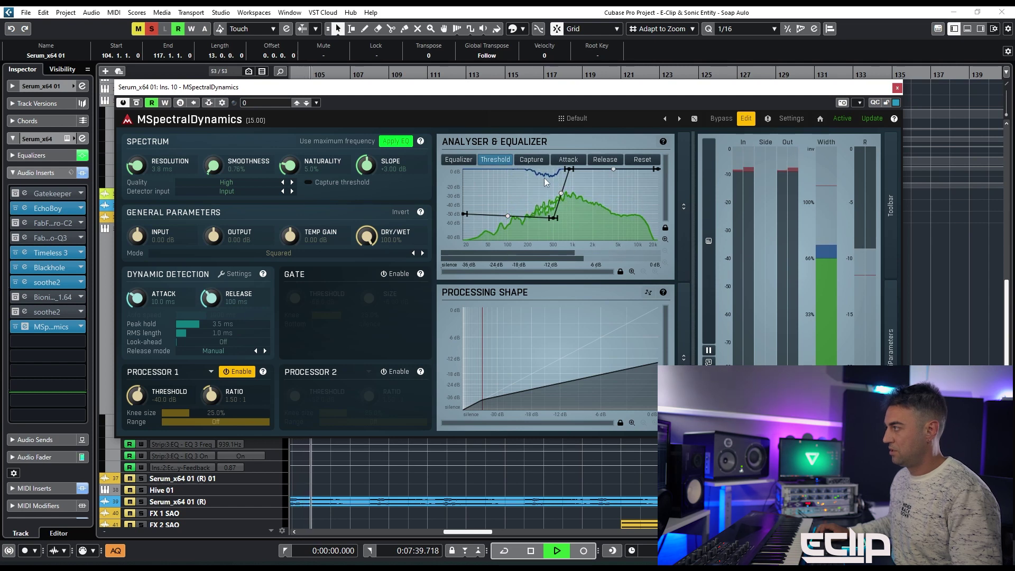
drag(289, 165, 289, 182)
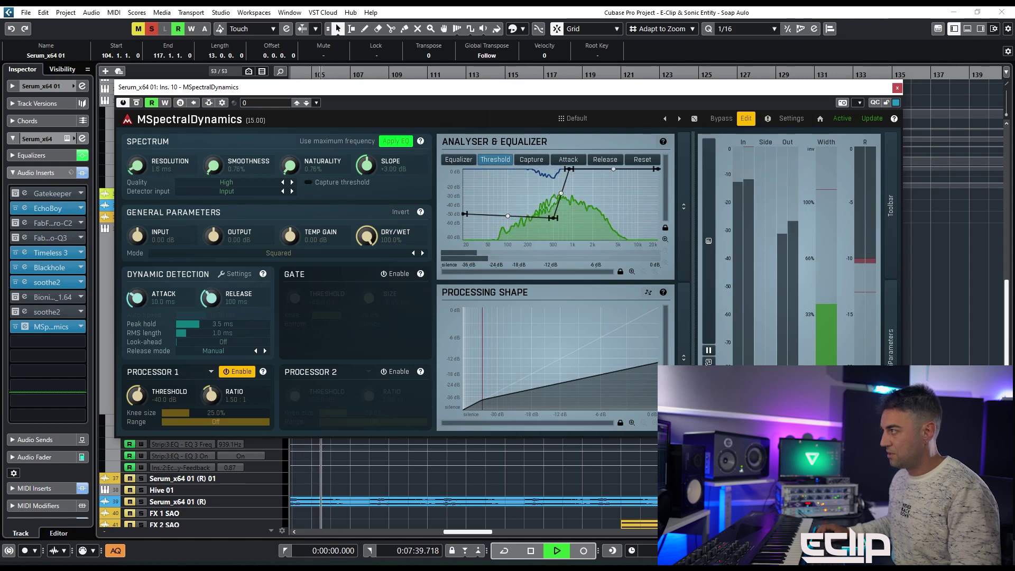
drag(136, 162, 138, 151)
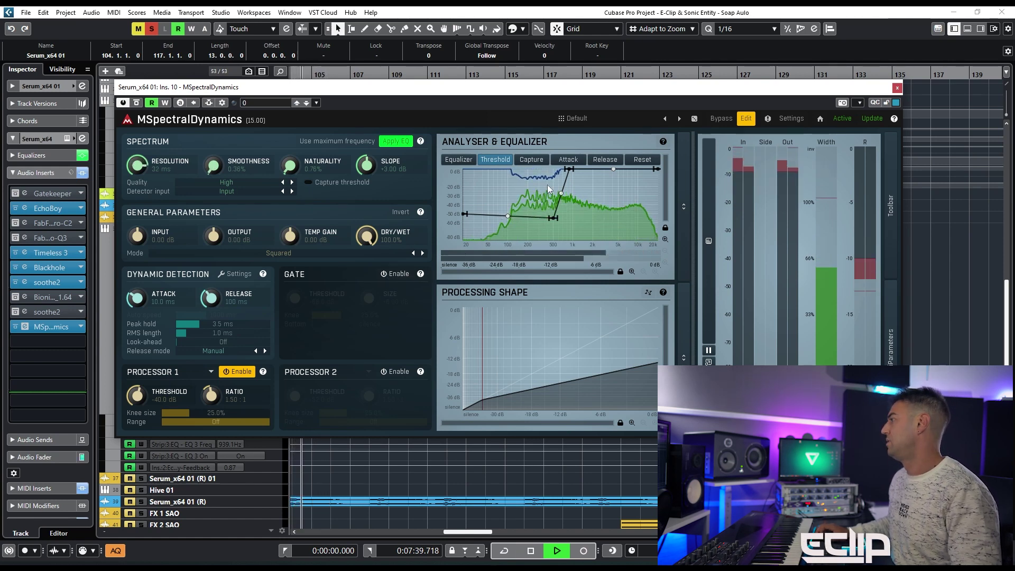
key(space)
key(s)
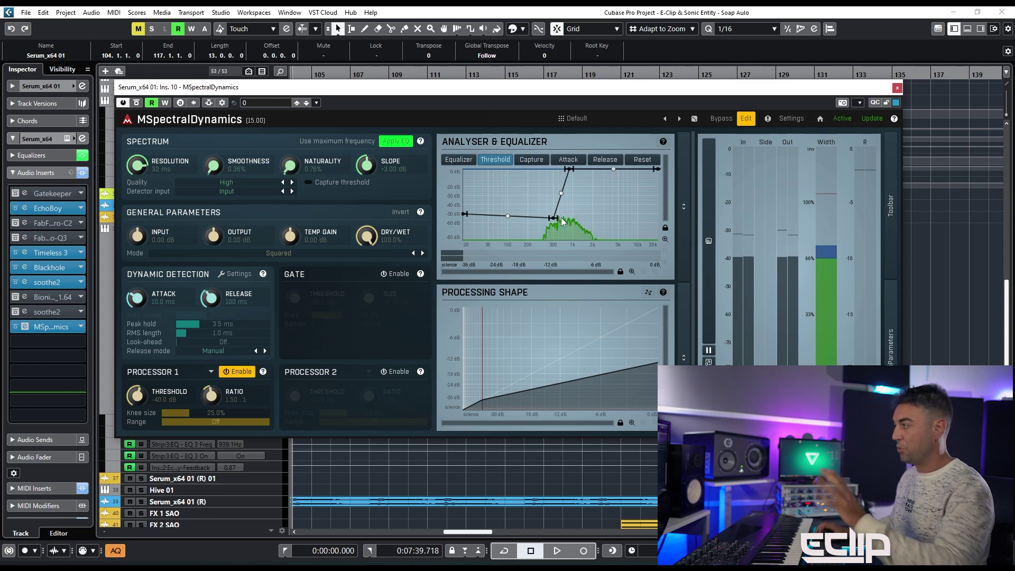
- Flatten the threshold curve to 0 dB across the spectrum and show the equalizer curve
drag(549, 217, 465, 166)
click(458, 159)
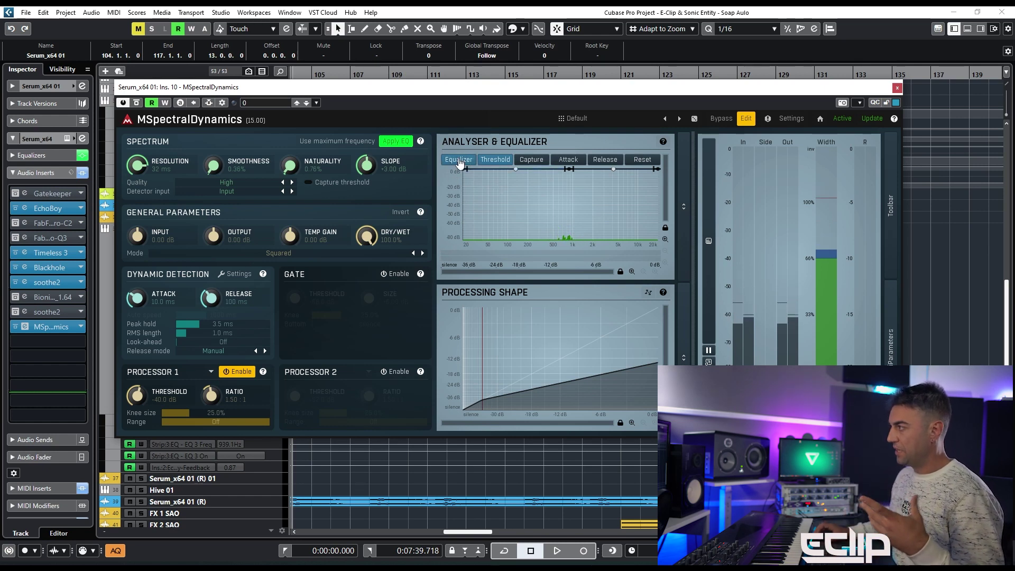
click(495, 159)
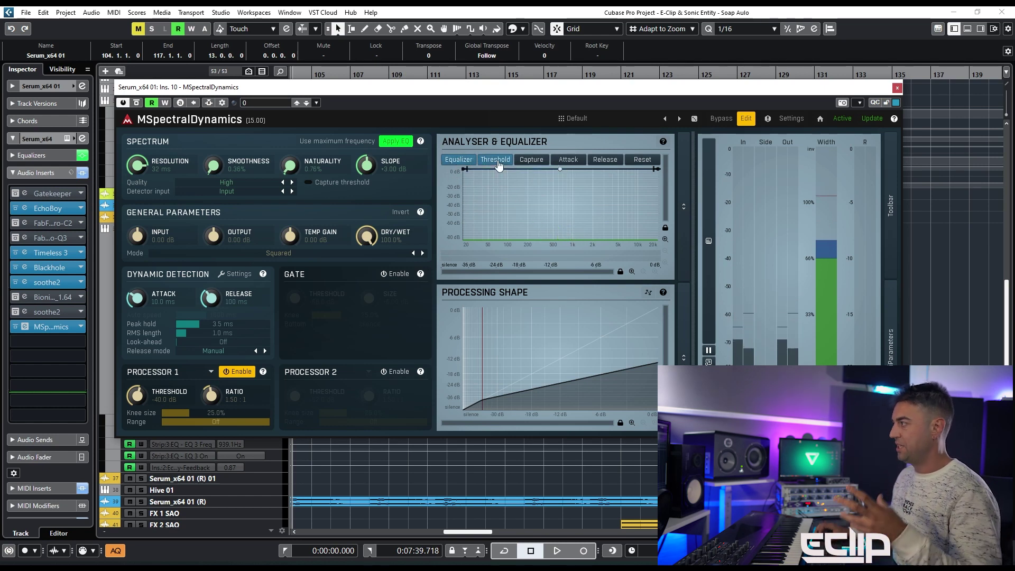
- Start and stop a threshold capture in the MSpectralDynamics analyser with playback stopped
click(538, 162)
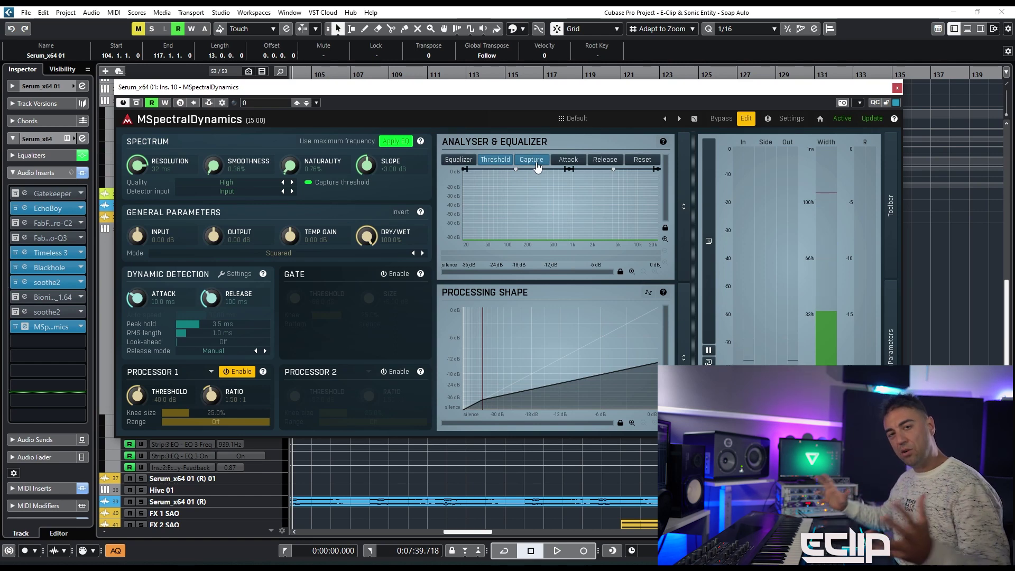
click(537, 167)
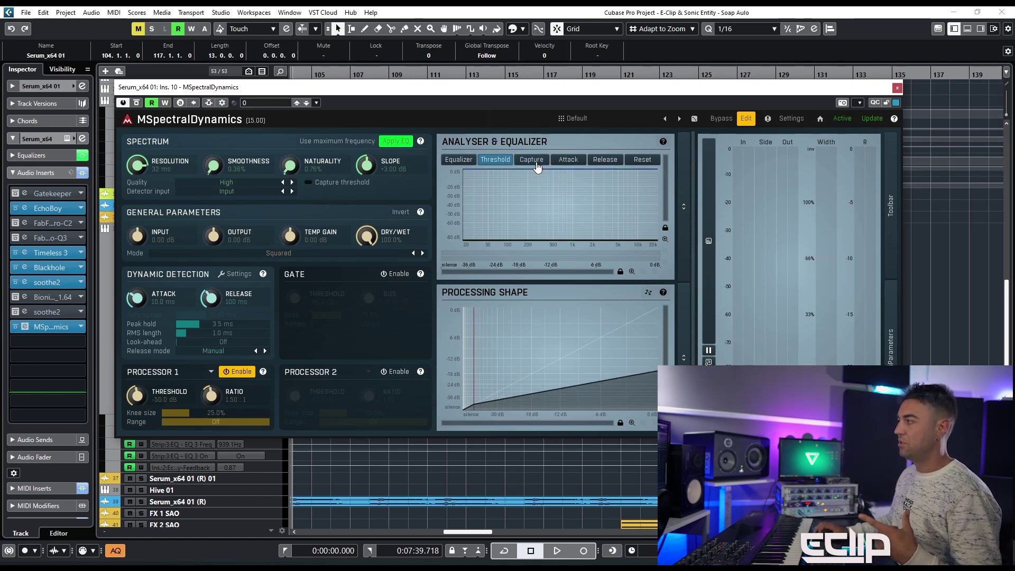
- Show the attack curve in MSpectralDynamics, and remove that plug-in and the last soothe2 from the Serum track's inserts
click(580, 166)
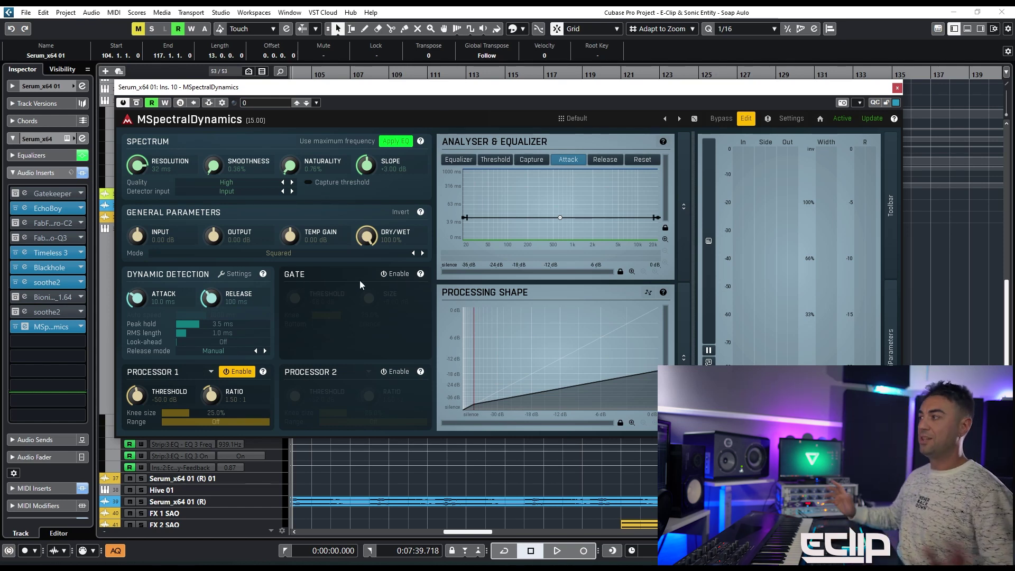
click(897, 88)
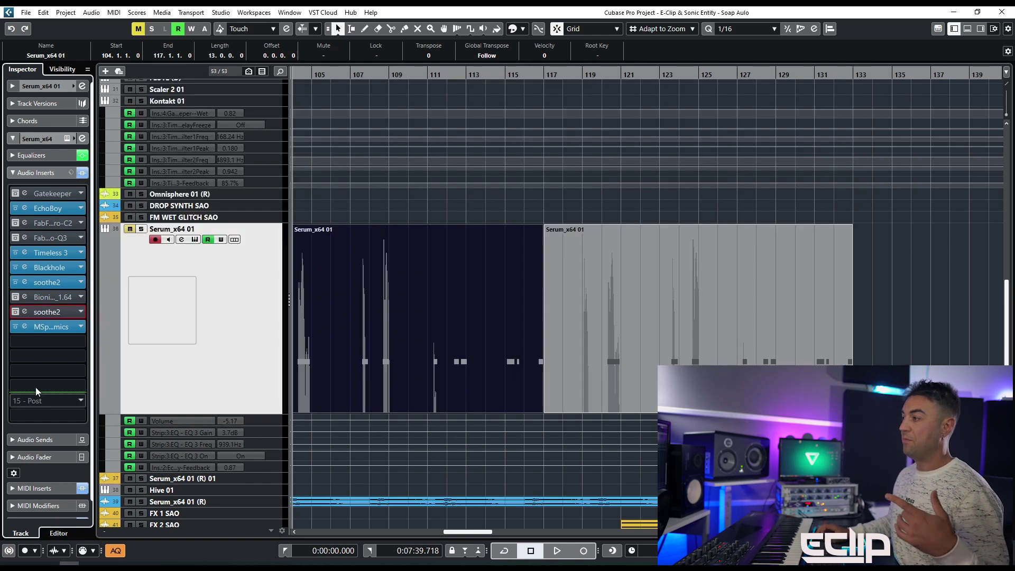
alt+click(53, 327)
alt+click(59, 312)
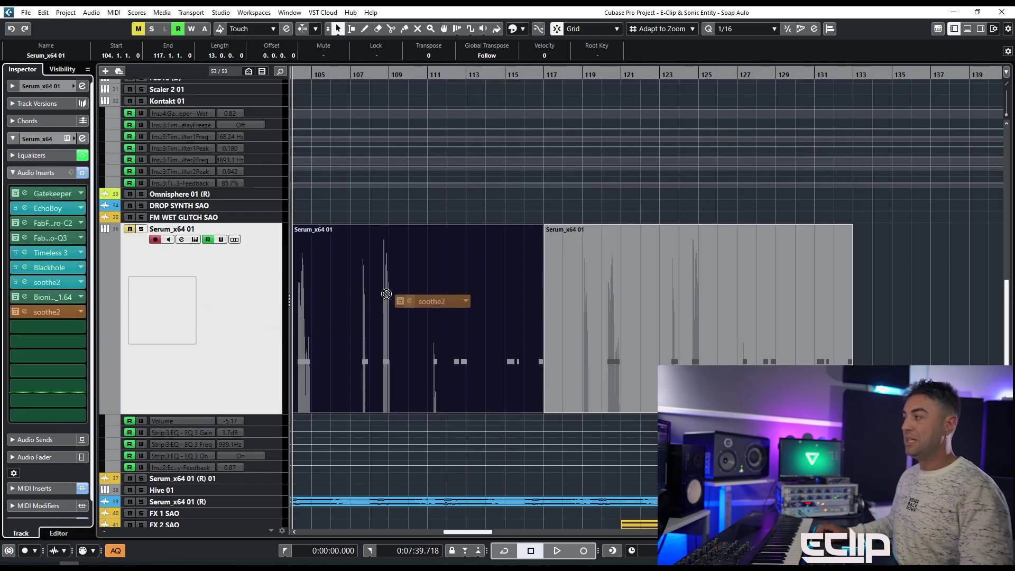
- Solo the MAIN LEAD (ALL 3 LAYERS) SAO track and play a short passage of it
scroll(443, 280, down, 6)
click(743, 233)
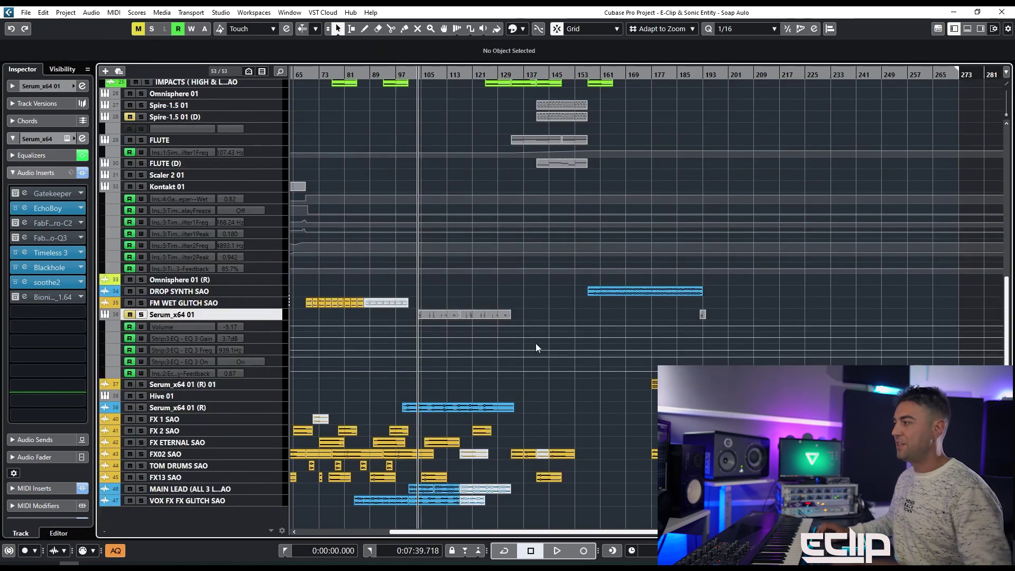
click(255, 493)
key(s)
key(space)
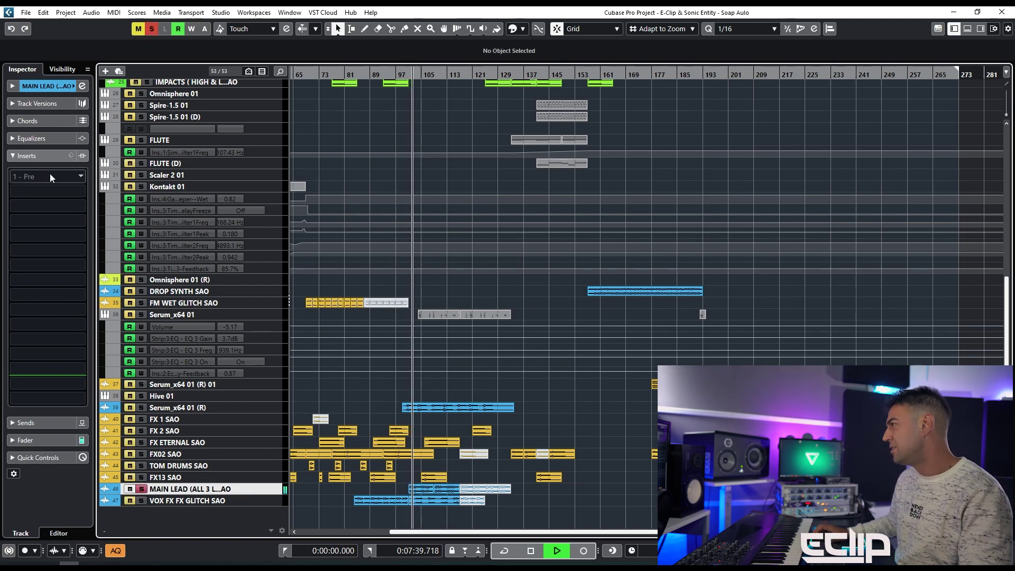
key(space)
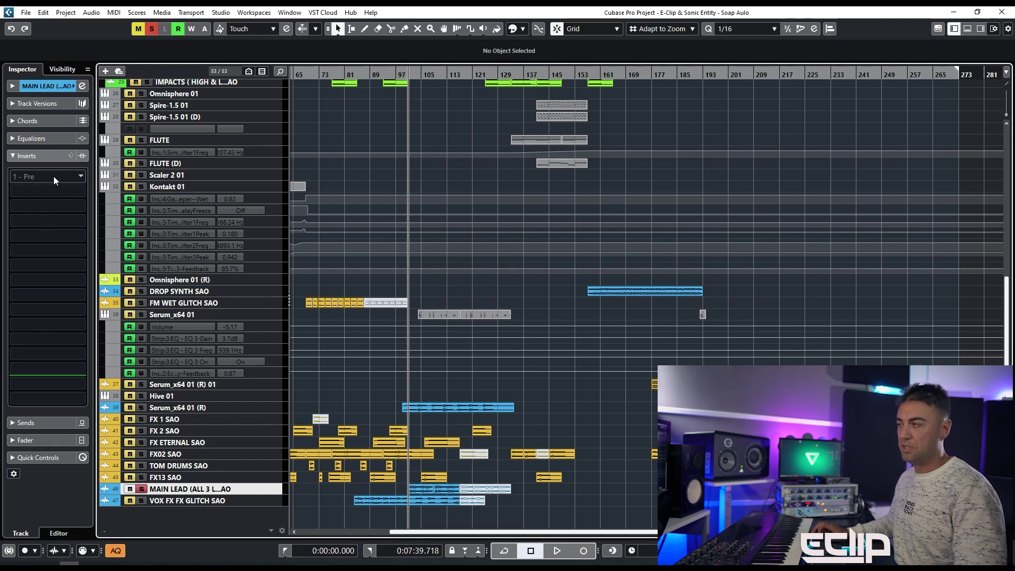
- Insert soothe2 in the first insert slot of the main lead track
click(52, 176)
text(soot)
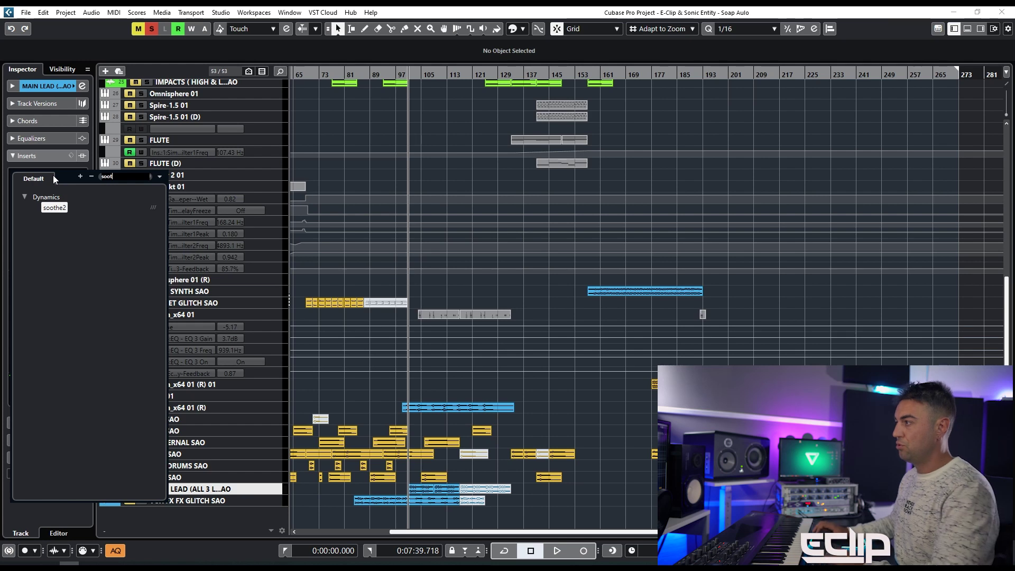
key(Escape)
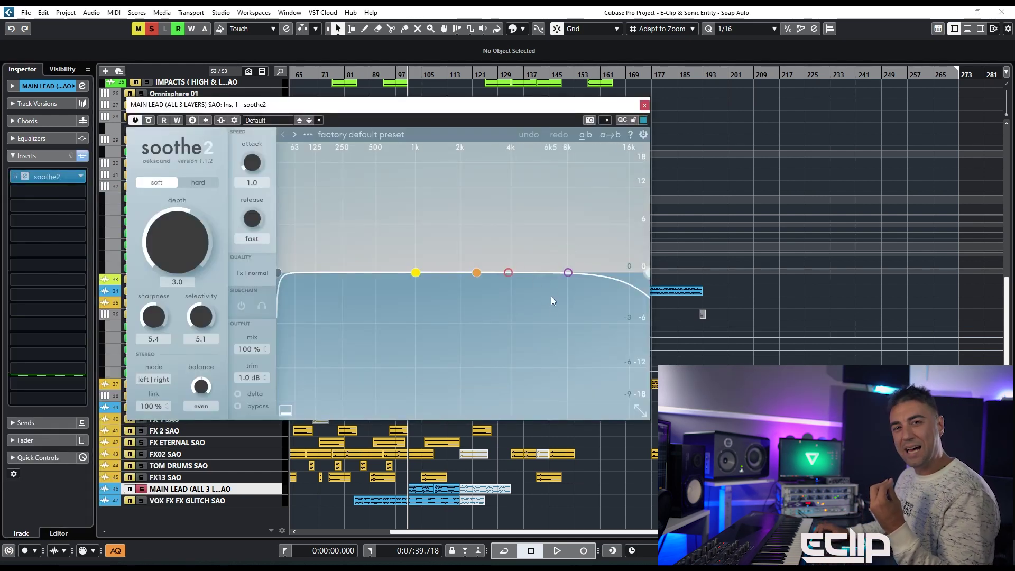
- Set the low cut to 3 kHz and band 4 to 11.7 kHz at -0.3 dB, and audition the delta signal
click(648, 274)
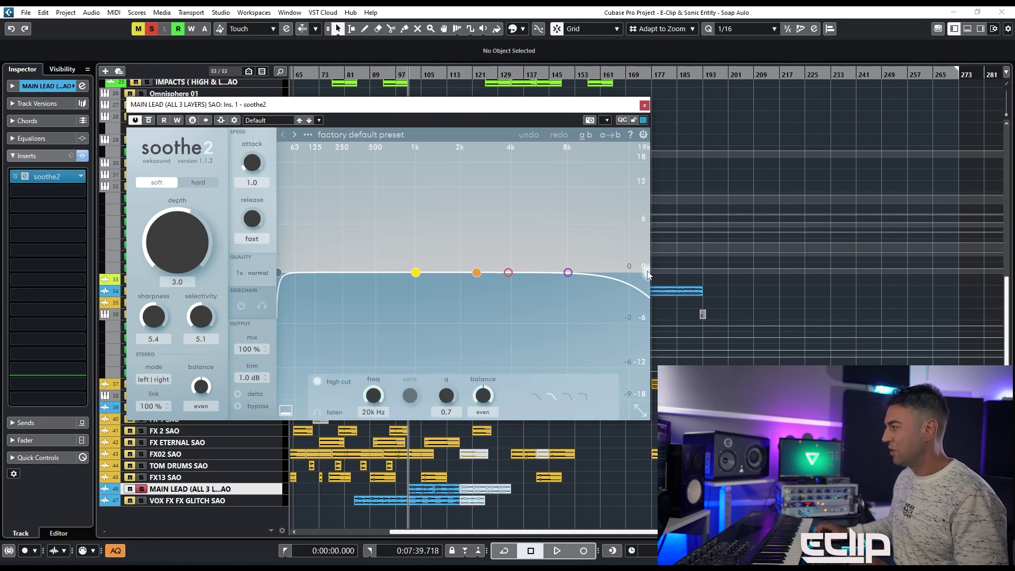
drag(279, 266, 491, 261)
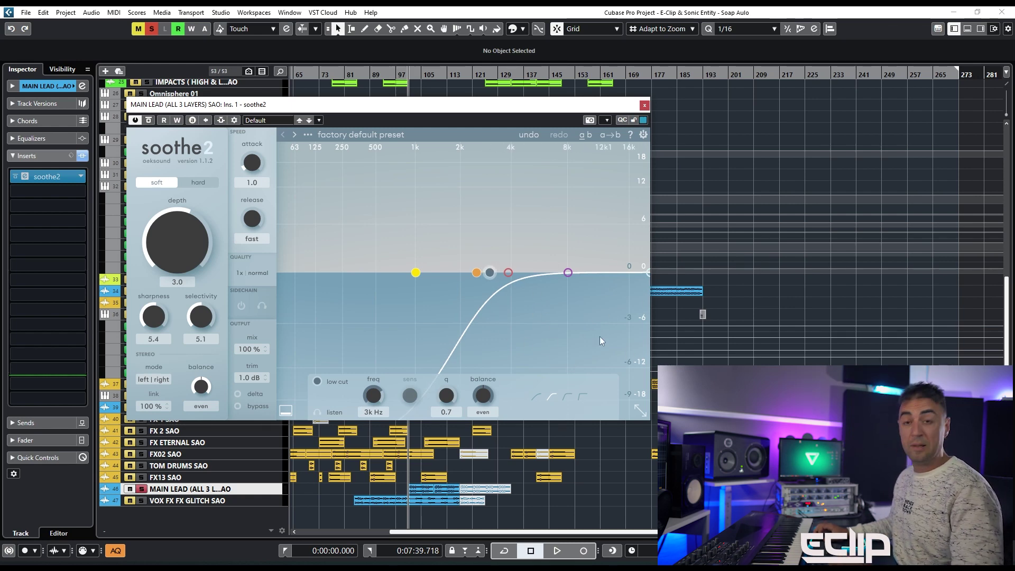
click(568, 272)
click(237, 394)
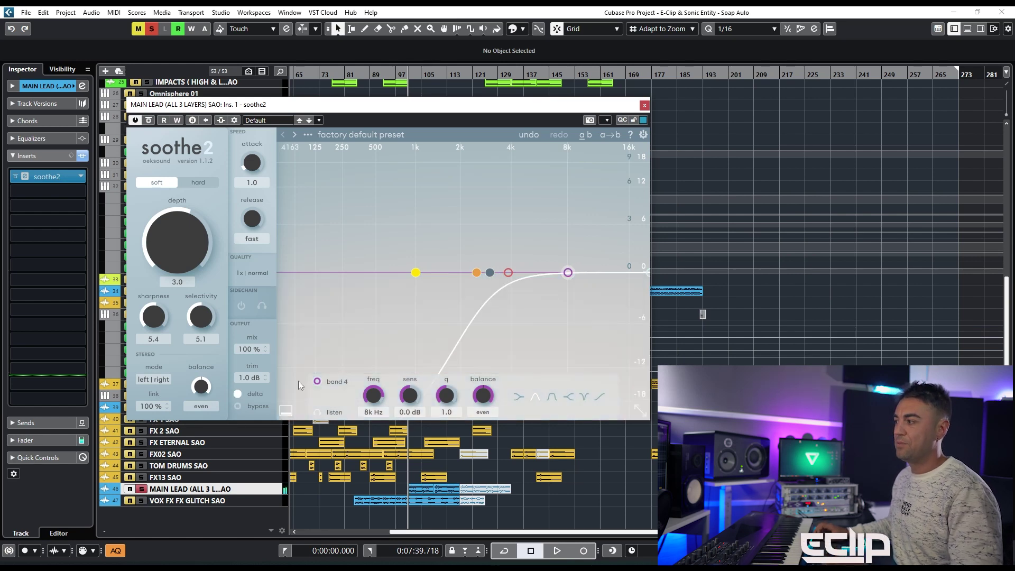
key(space)
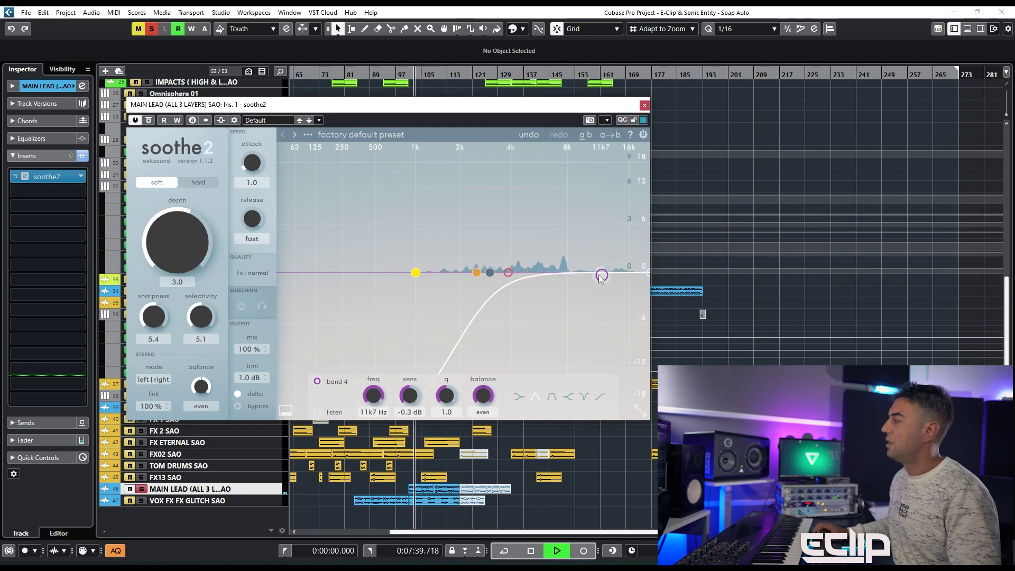
key(space)
- Activate band 3 at 8.5 kHz with 12 dB sensitivity and set the low cut to 3.4 kHz while auditioning the delta
drag(496, 274, 465, 274)
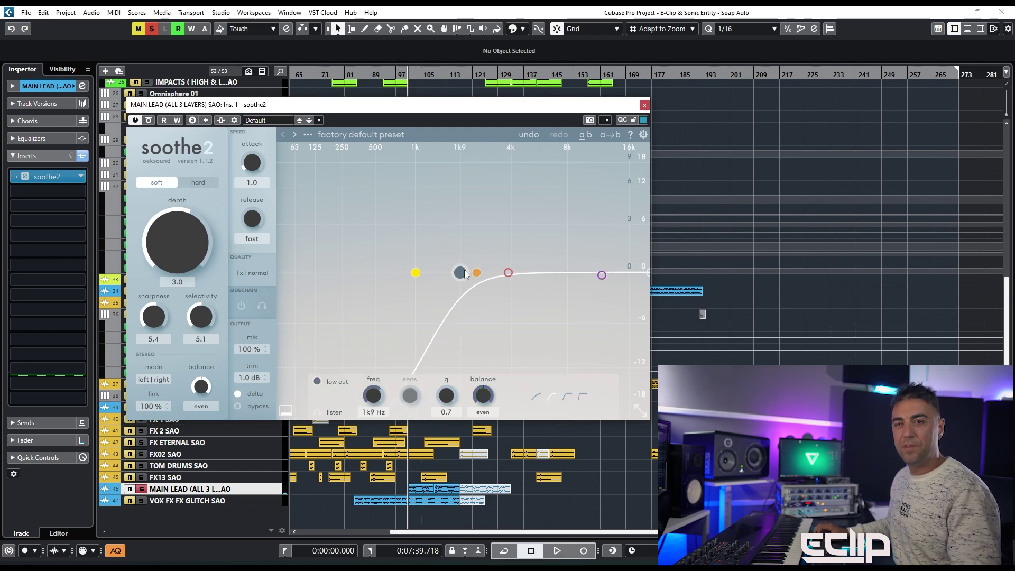
key(space)
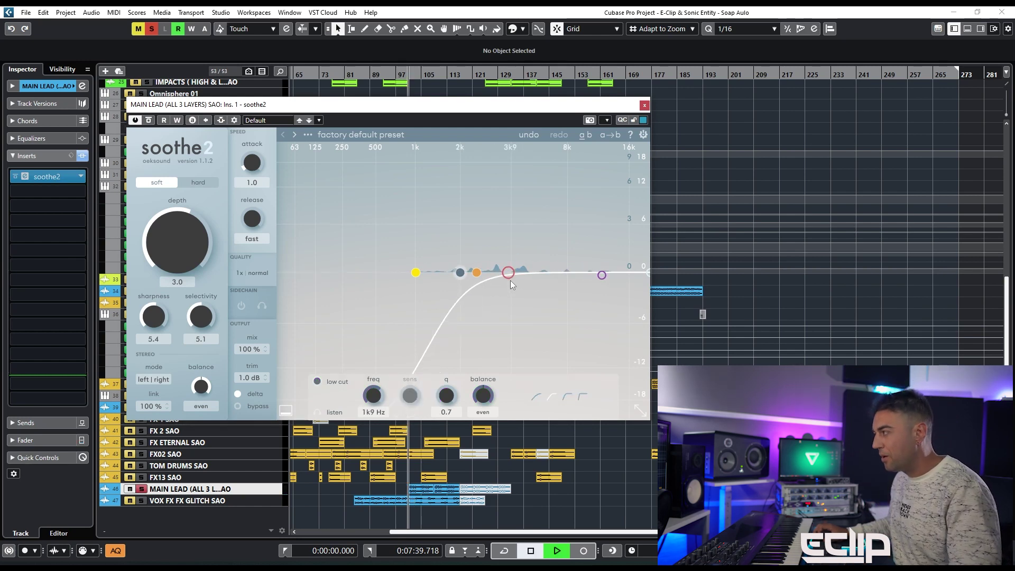
drag(509, 274, 577, 185)
key(space)
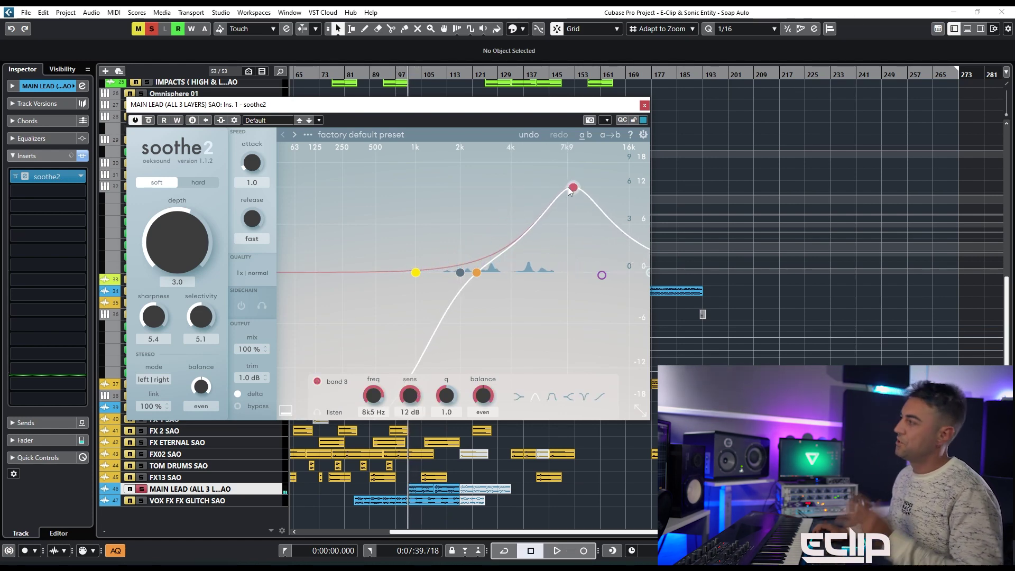
drag(460, 272, 497, 275)
key(space)
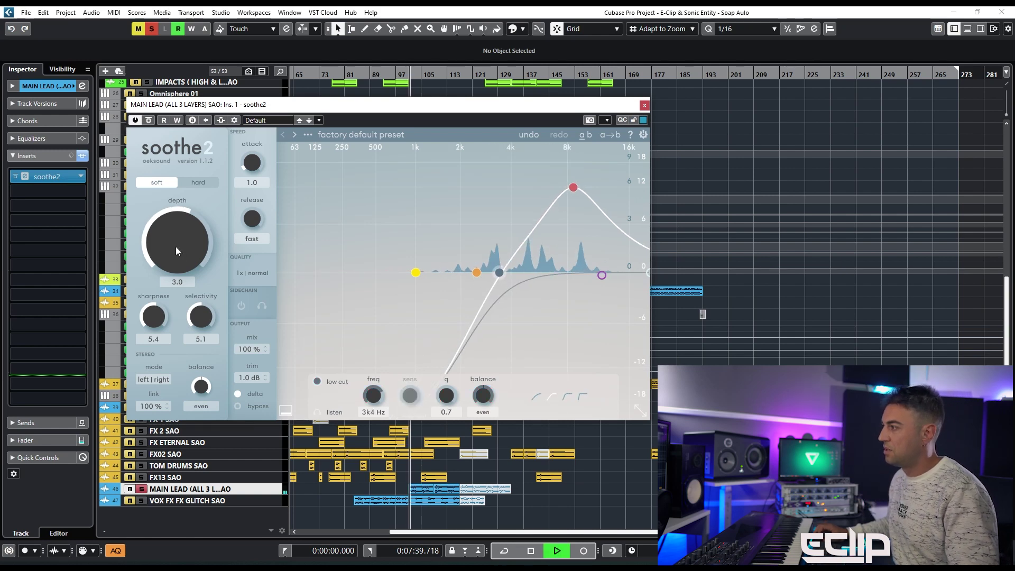
- Set the depth to 6.3, attack to fast and release to 0.4 while auditioning the delta
mouse_move(154, 317)
mouse_down()
mouse_move(158, 297)
mouse_move(153, 315)
mouse_up()
key(space)
key(space)
drag(167, 243, 170, 229)
key(space)
drag(252, 163, 253, 182)
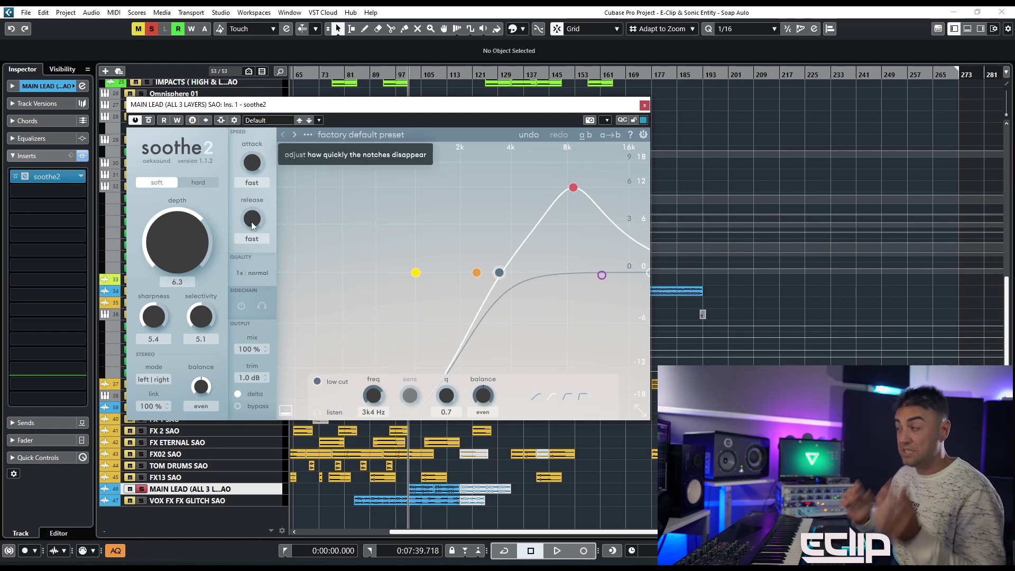
drag(250, 222, 250, 218)
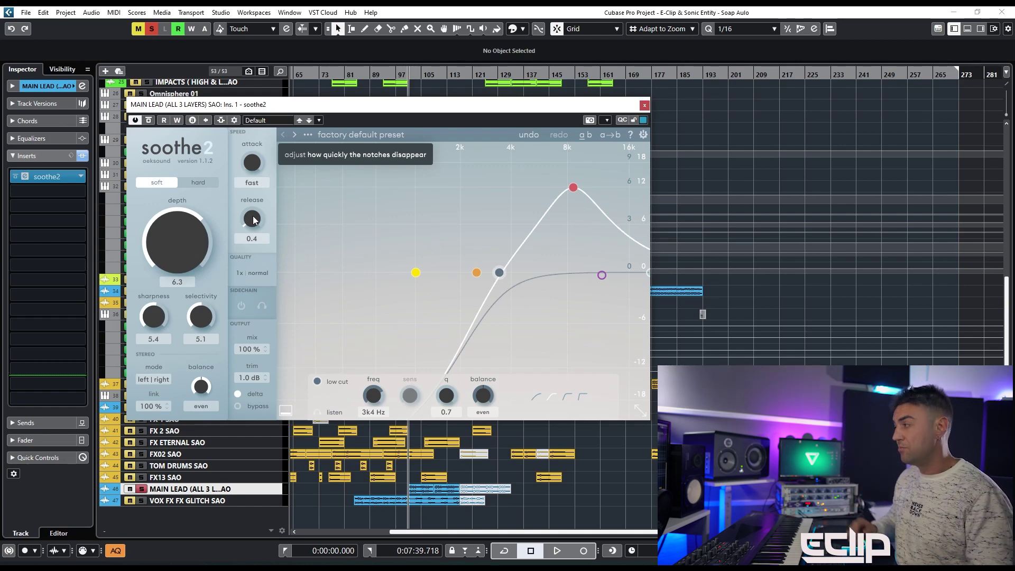
key(space)
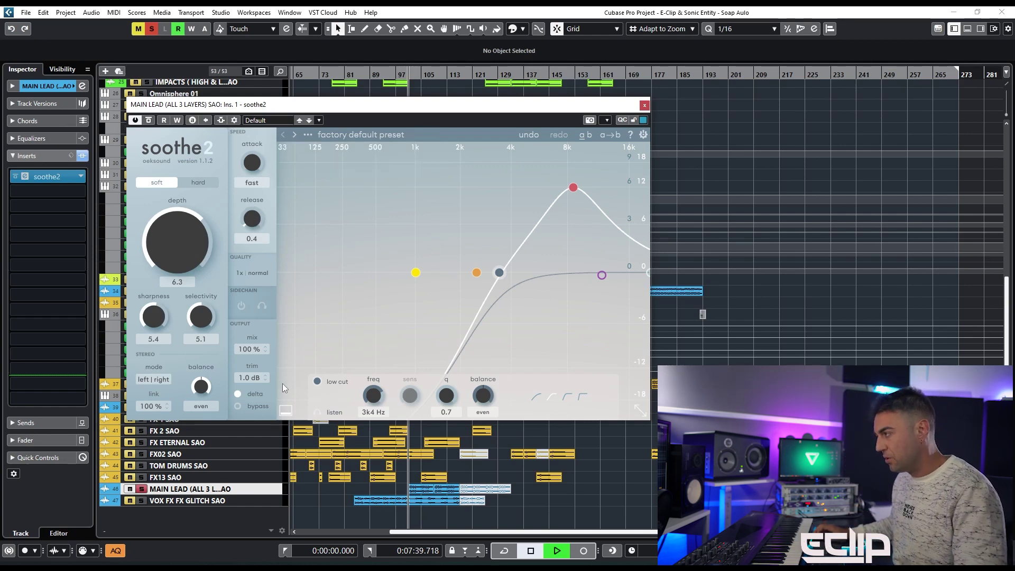
key(space)
- Turn off delta listening and compare the lead with soothe2 bypassed and active during playback
click(237, 394)
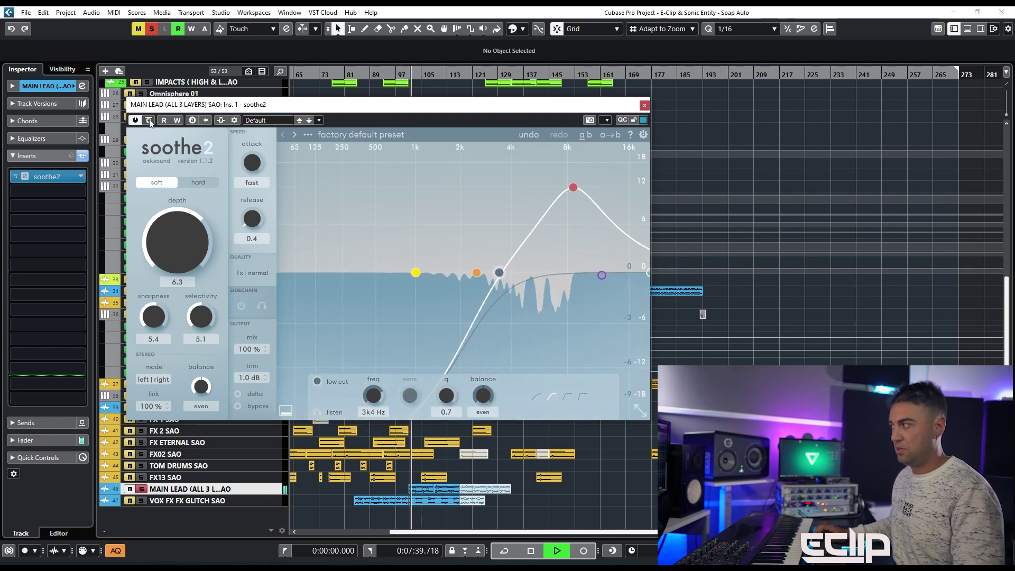
key(shift+b)
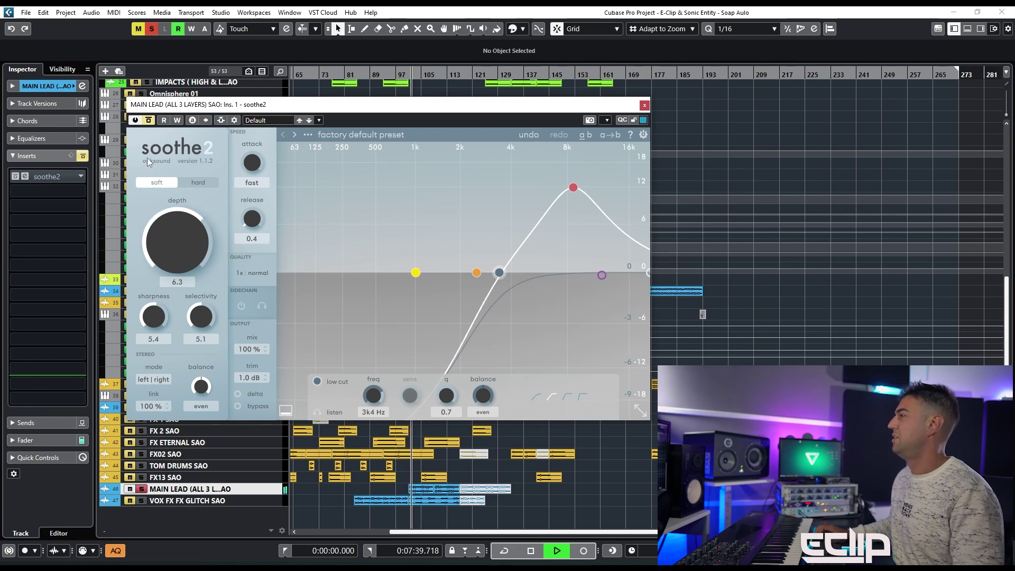
click(148, 120)
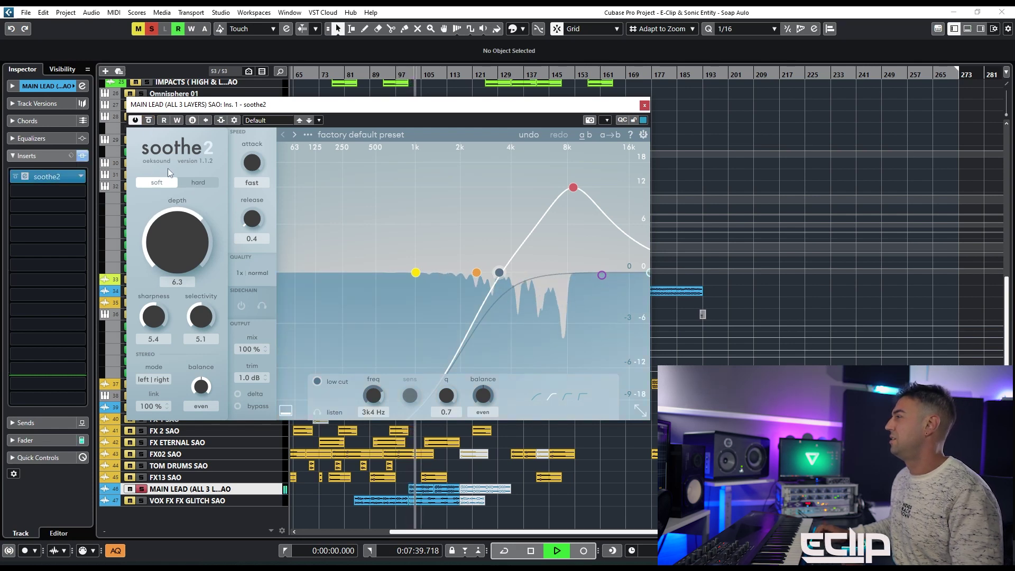
key(space)
mouse_move(165, 186)
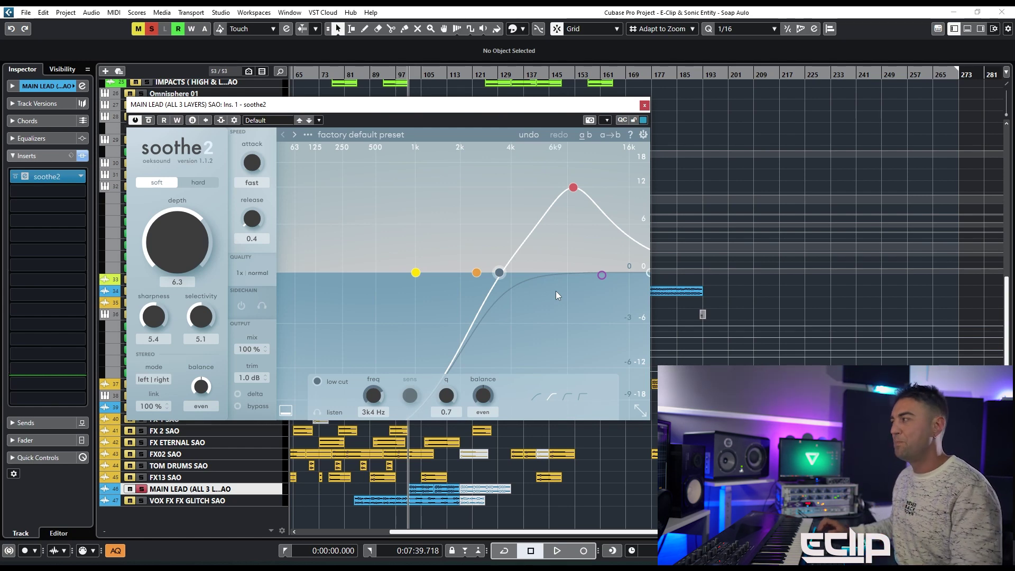
- Lower the low cut to 2.7 kHz and set band 3 to 9.4 kHz with a Q of 0.6 during playback
drag(499, 272, 483, 272)
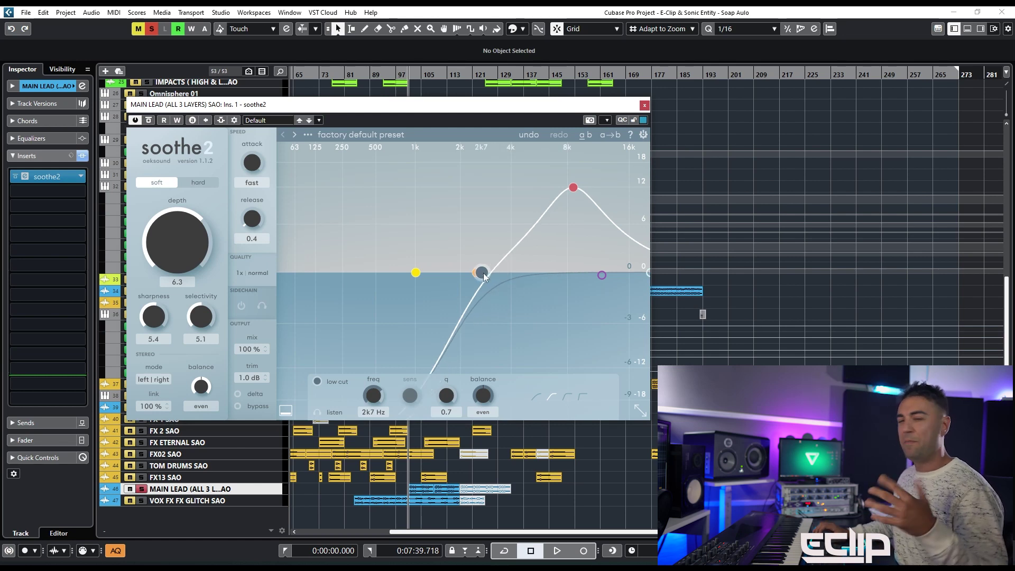
key(space)
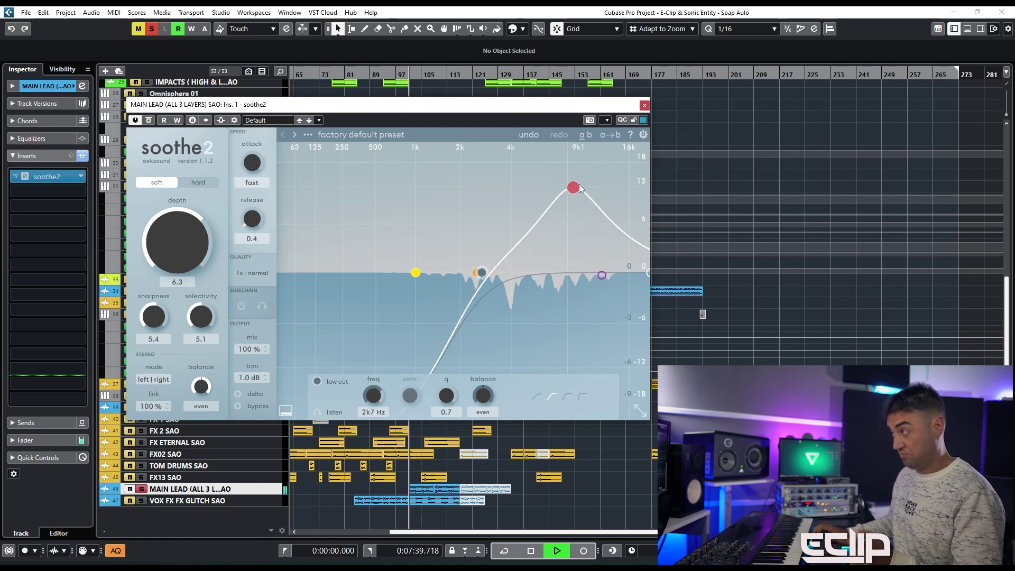
drag(578, 186, 585, 154)
scroll(583, 186, down, 3)
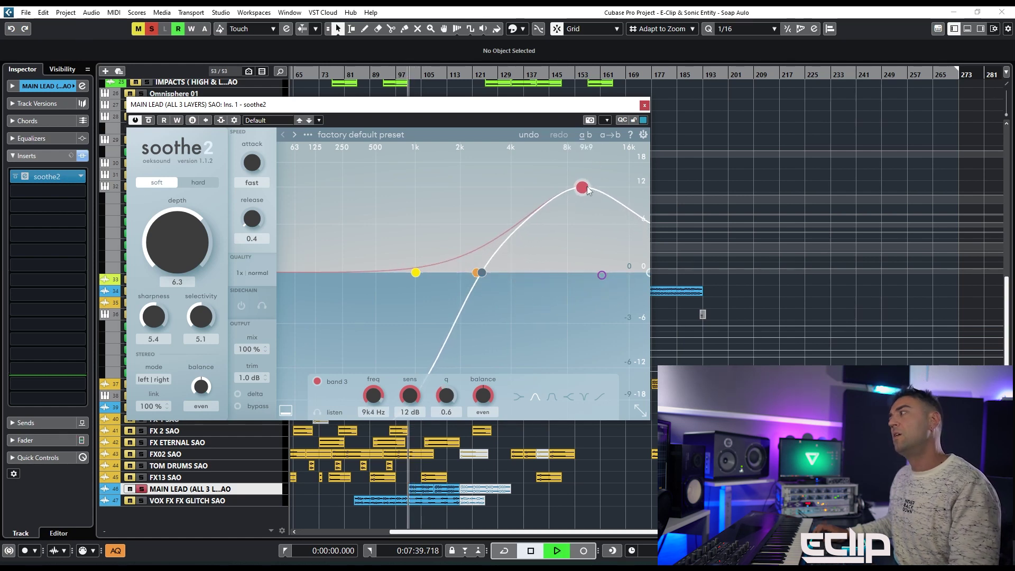
- Compare the bypassed and processed lead, and raise the soothe2 depth to 8.9
click(150, 121)
click(149, 121)
scroll(157, 223, up, 5)
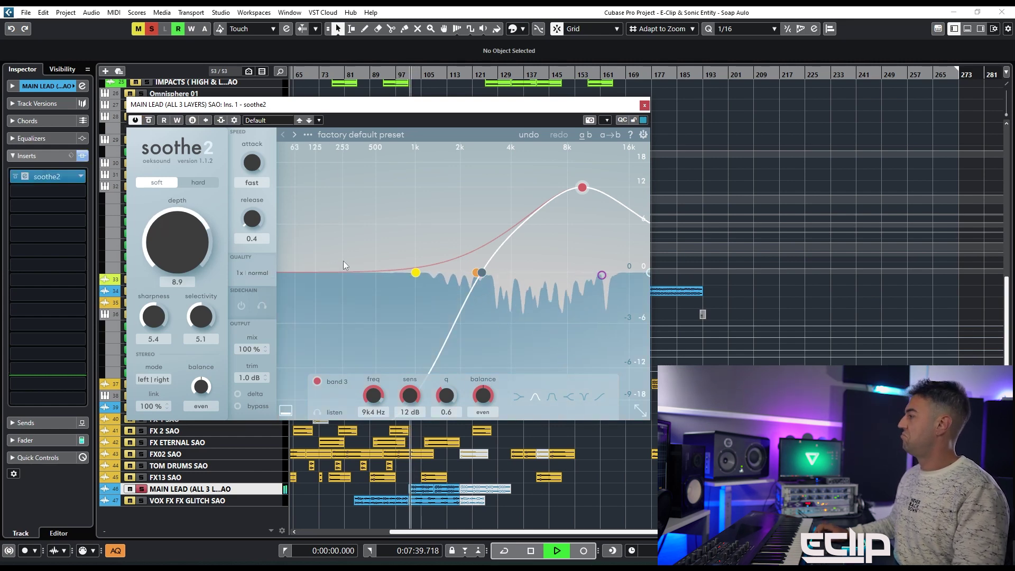
- Unsolo the main lead, close soothe2, and play the full mix with the whole arrangement in view and taller tracks
key(s)
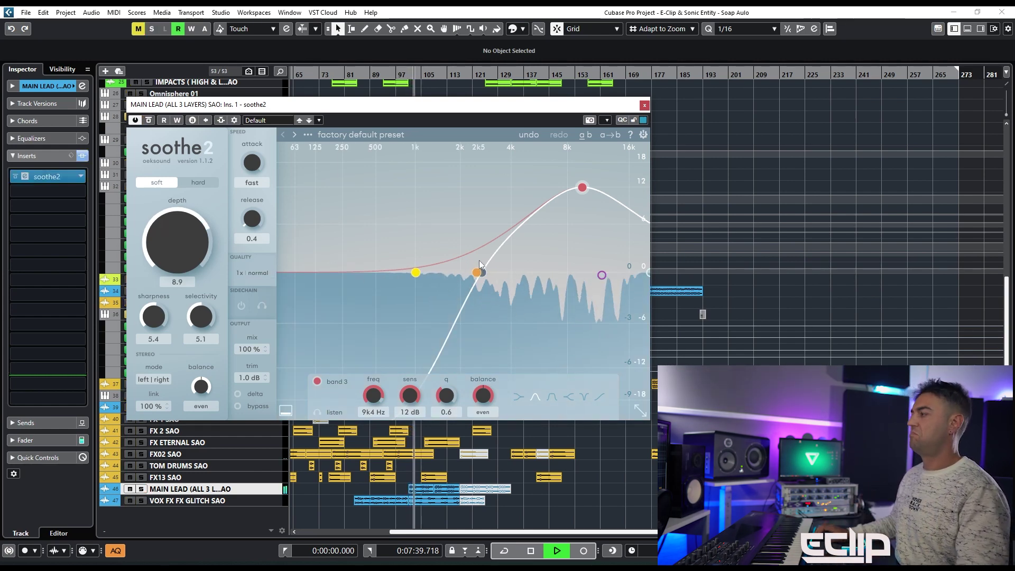
click(644, 105)
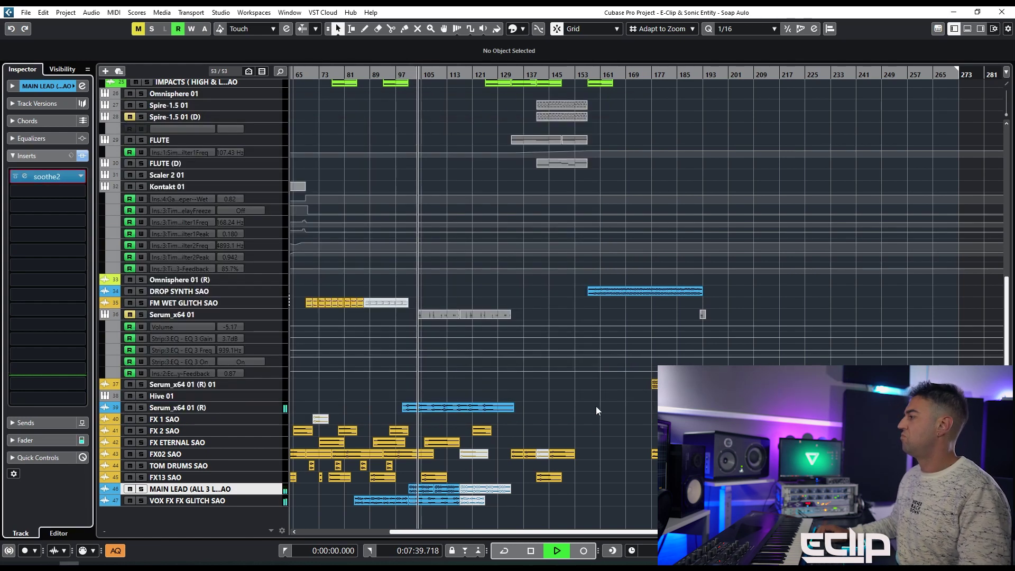
scroll(420, 408, up, 2)
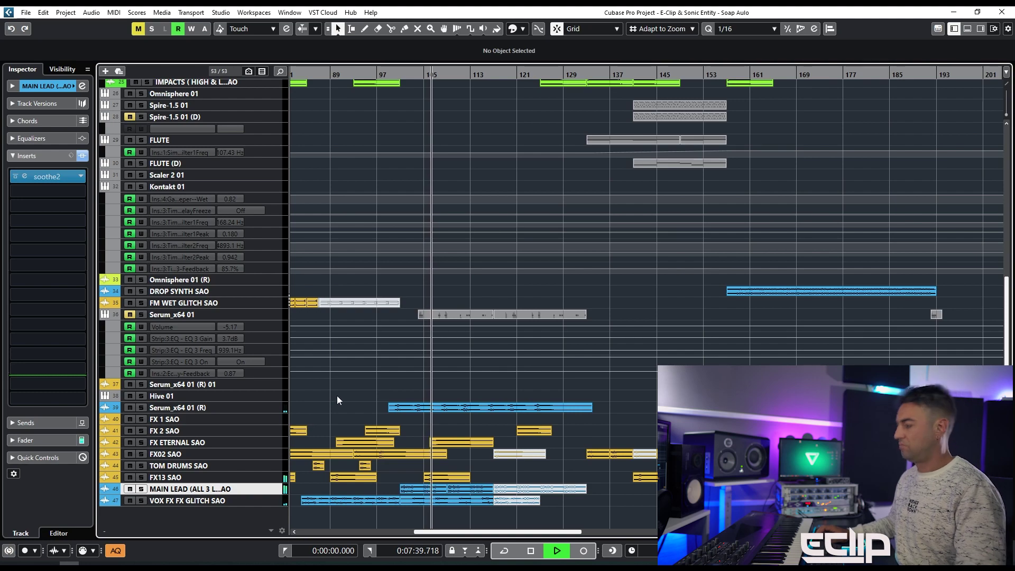
key(g)
key(g)
key(g)
key(shift+h)
key(shift+h)
key(shift+h)
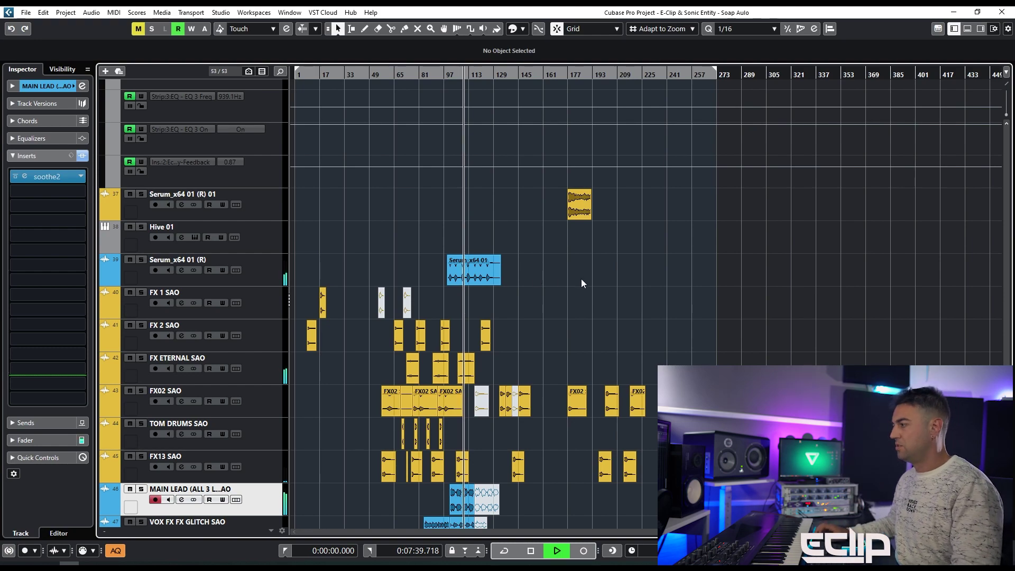
key(space)
- Solo the ECL&SE - 0011 audio track in the DRUMS folder and play it
scroll(406, 307, up, 8)
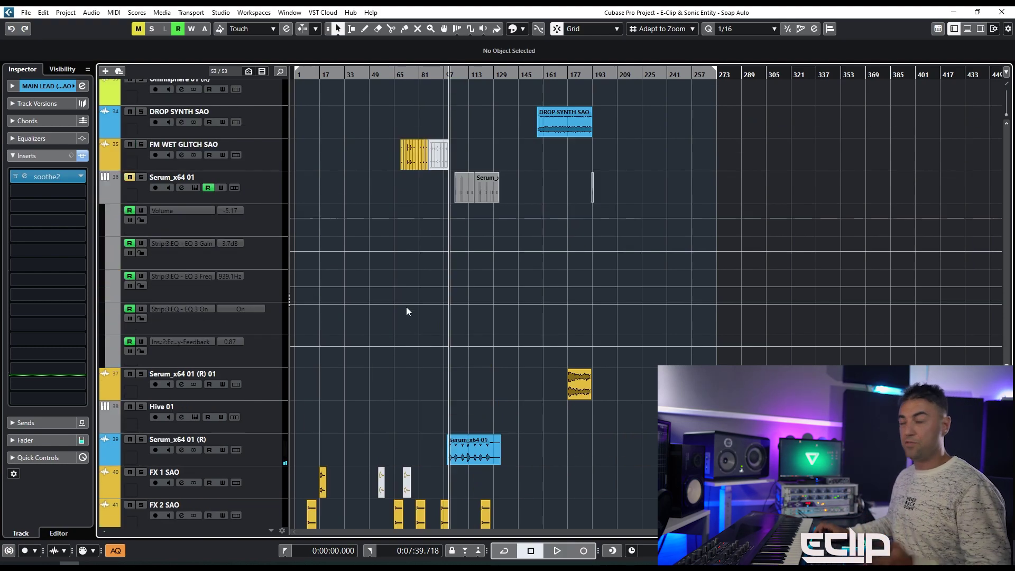
scroll(406, 307, up, 10)
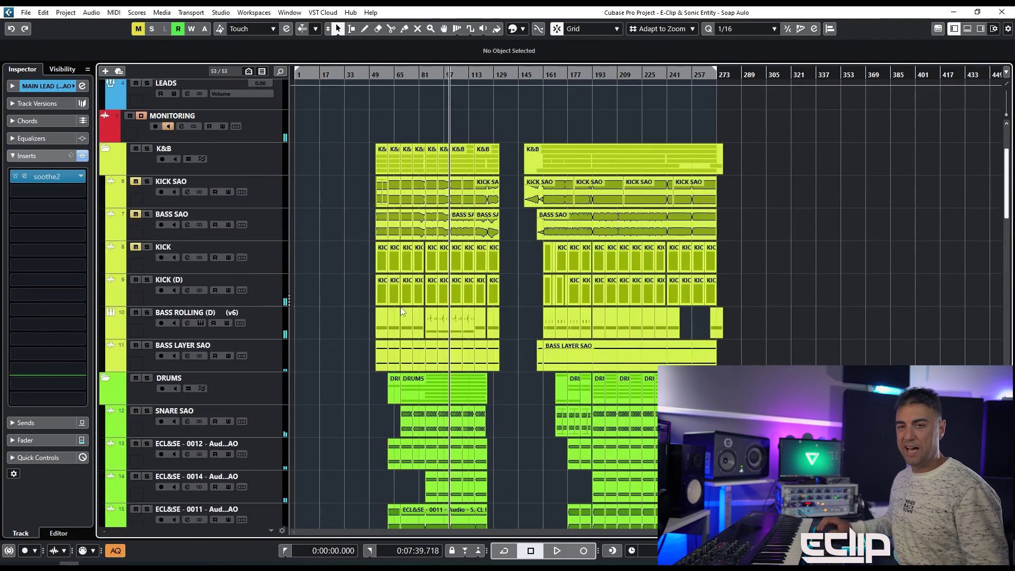
scroll(379, 296, down, 5)
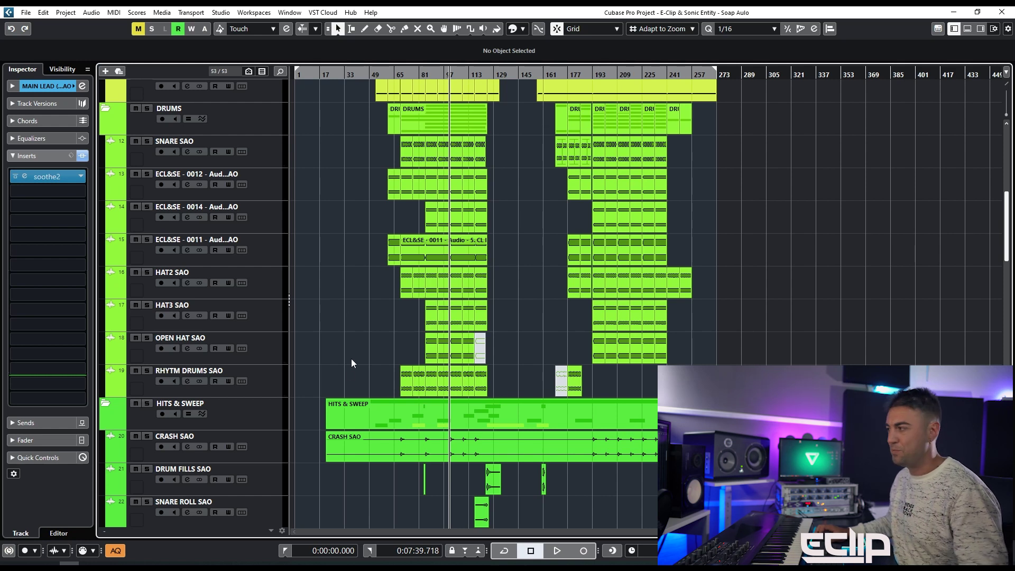
click(280, 228)
click(272, 260)
key(s)
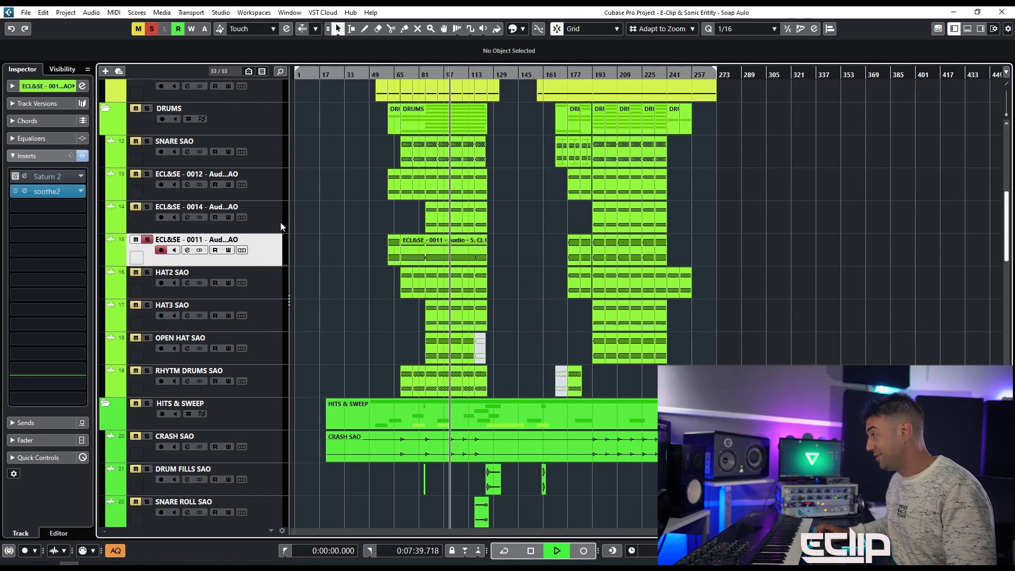
- Open soothe2 and the channel settings of the ECL&SE - 0011 track, and add a 0.8 dB high-band EQ boost at 4168 Hz
key(space)
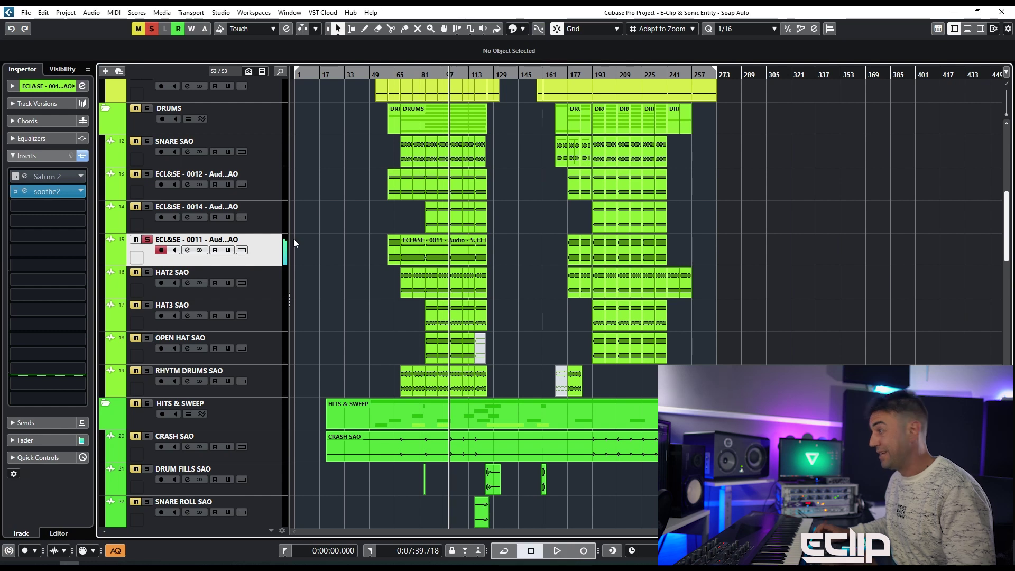
click(25, 191)
key(e)
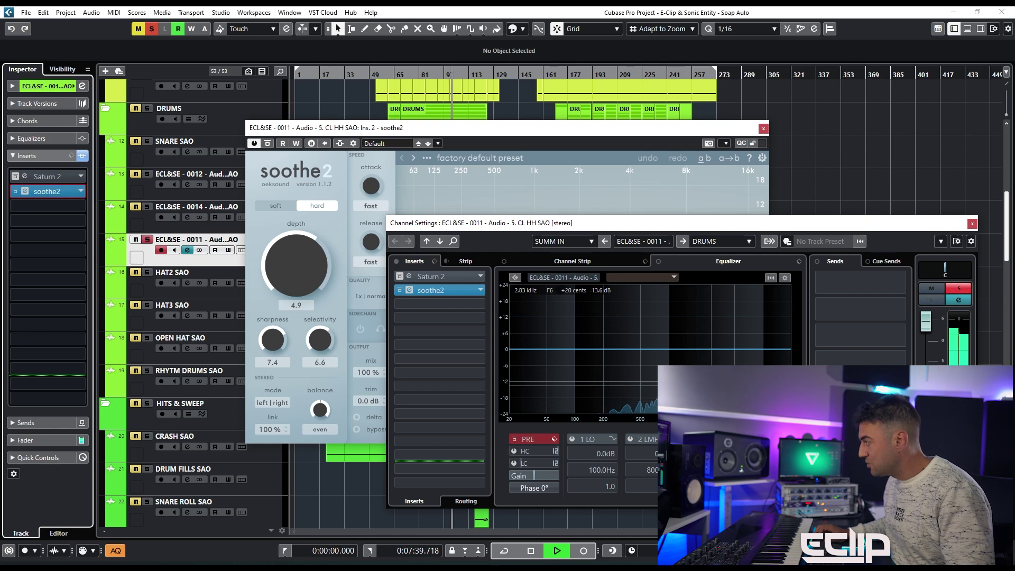
key(space)
click(727, 348)
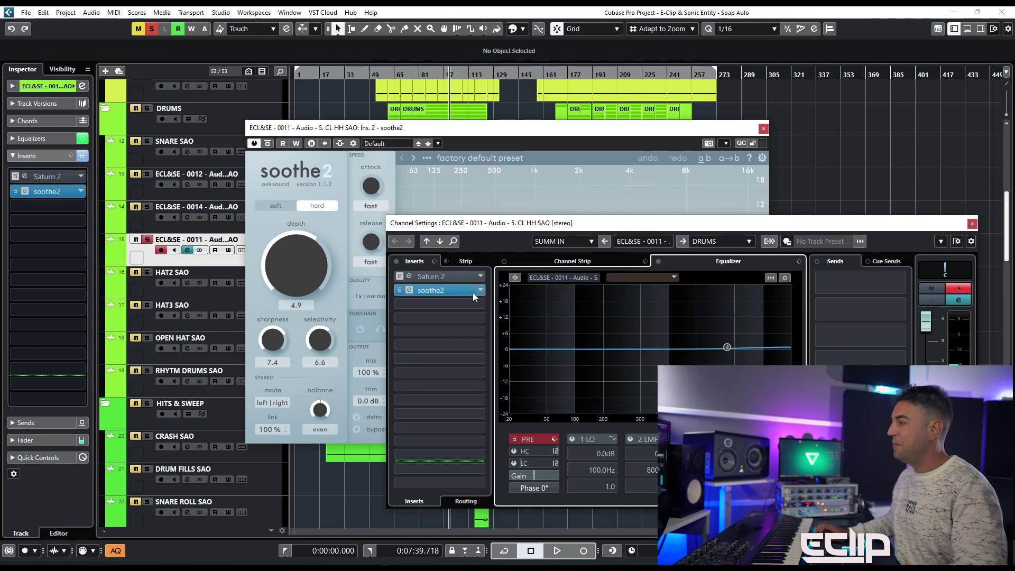
- Close soothe2, audition the hi-hat track in the full mix and soloed, and leave it unsoloed with its channel settings closed
click(763, 127)
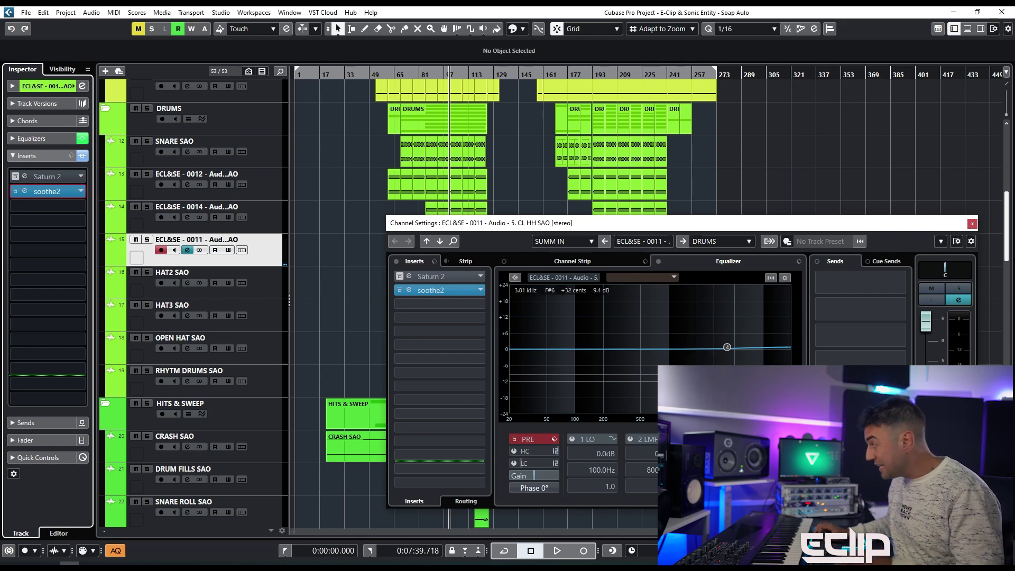
key(space)
key(s)
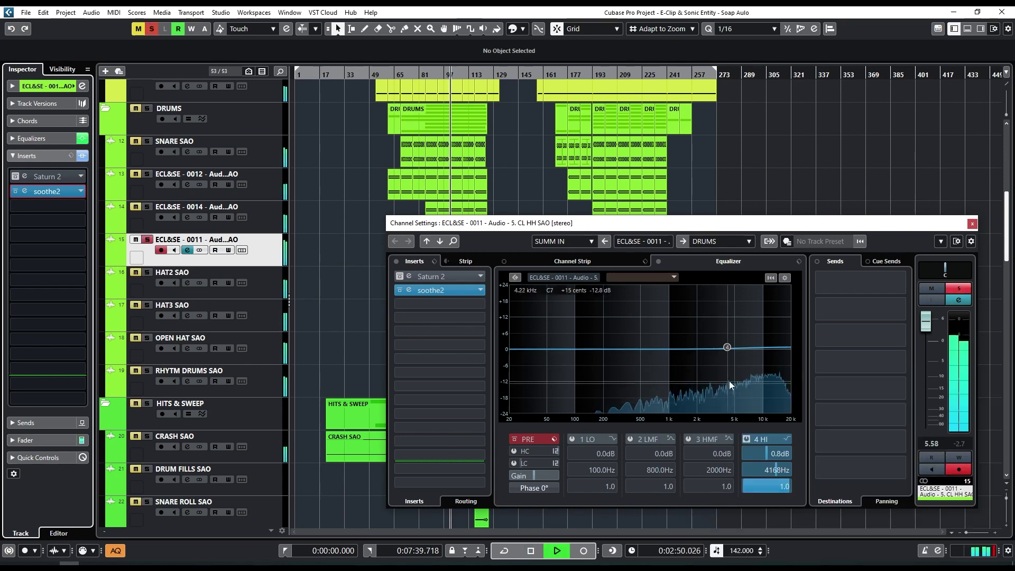
key(space)
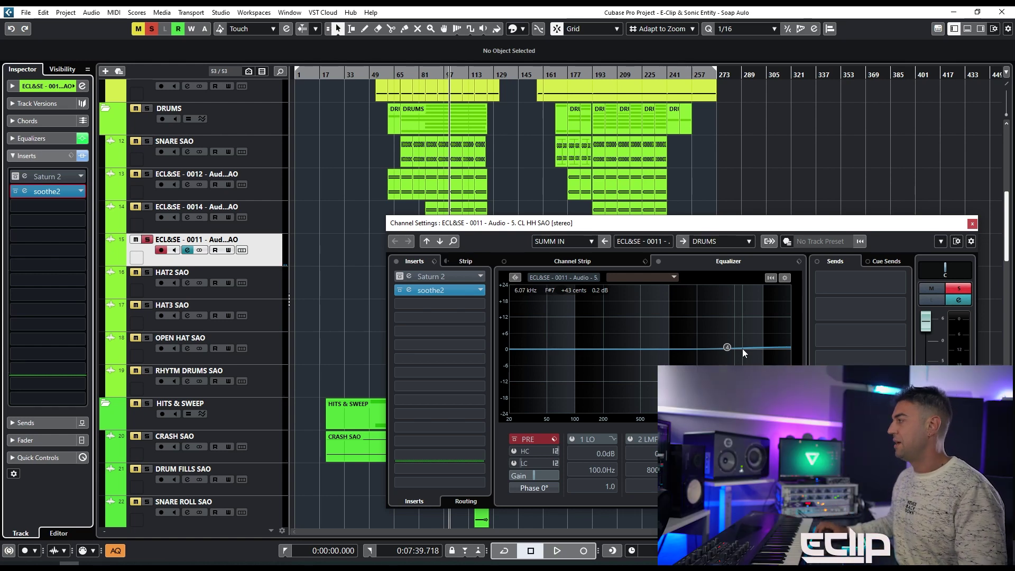
key(e)
key(s)
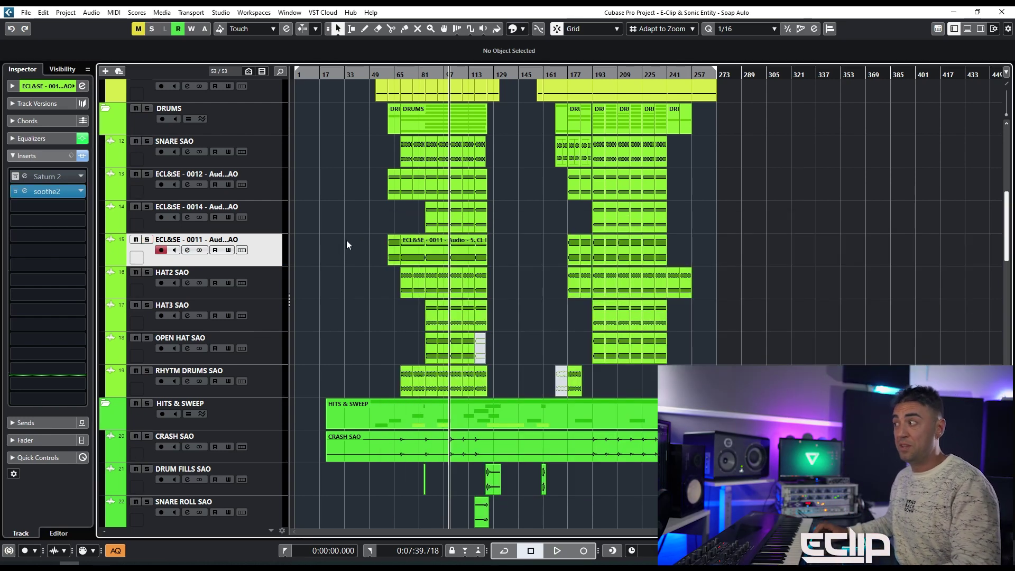